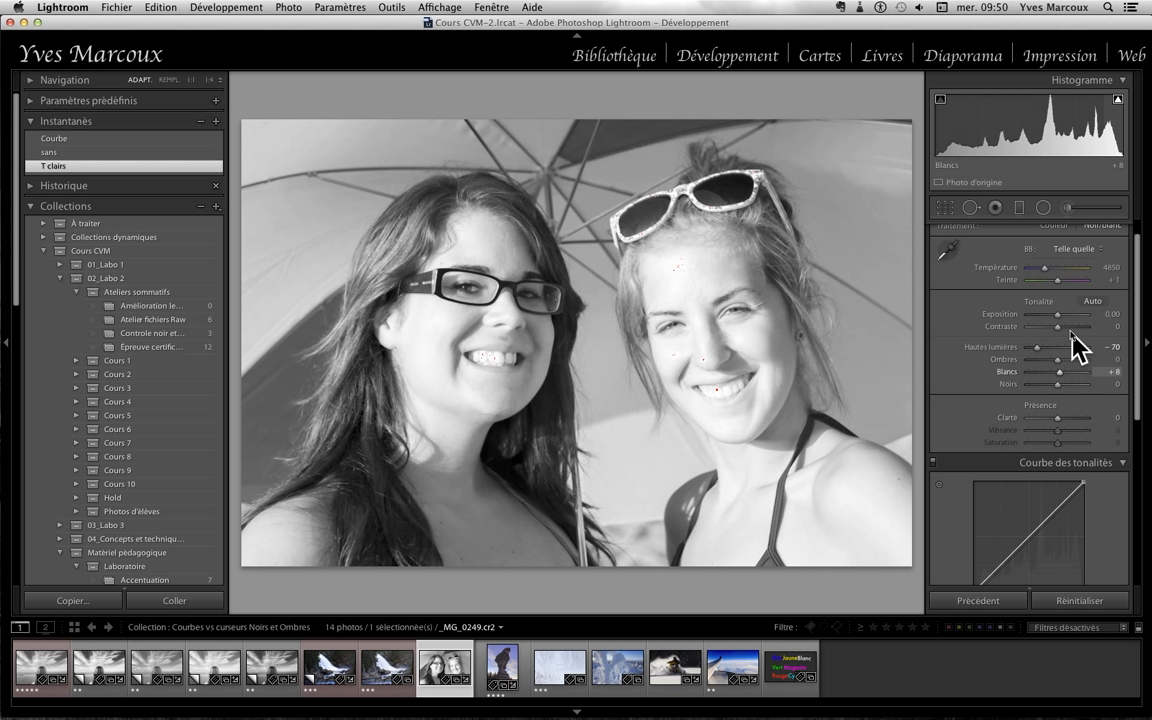
- Compare the sans and T clairs snapshots on the dark-haired woman's smile at 1:1, finishing on T clairs
scroll(1028, 336, up, 1)
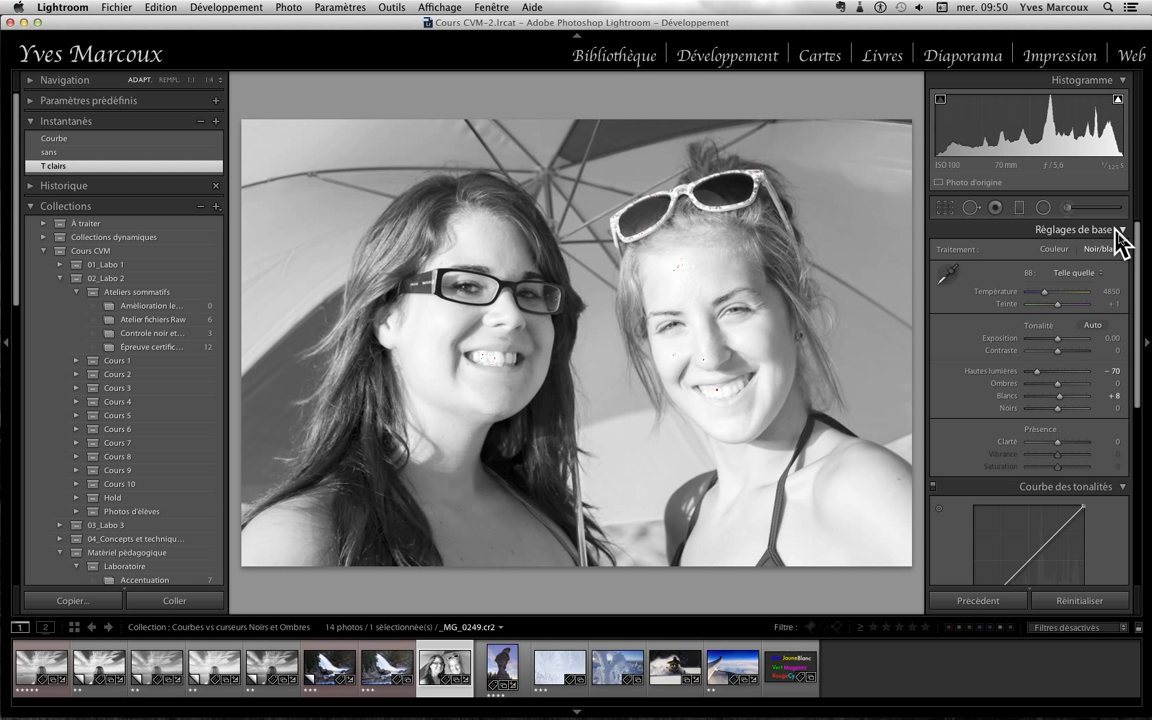
scroll(1059, 362, down, 1)
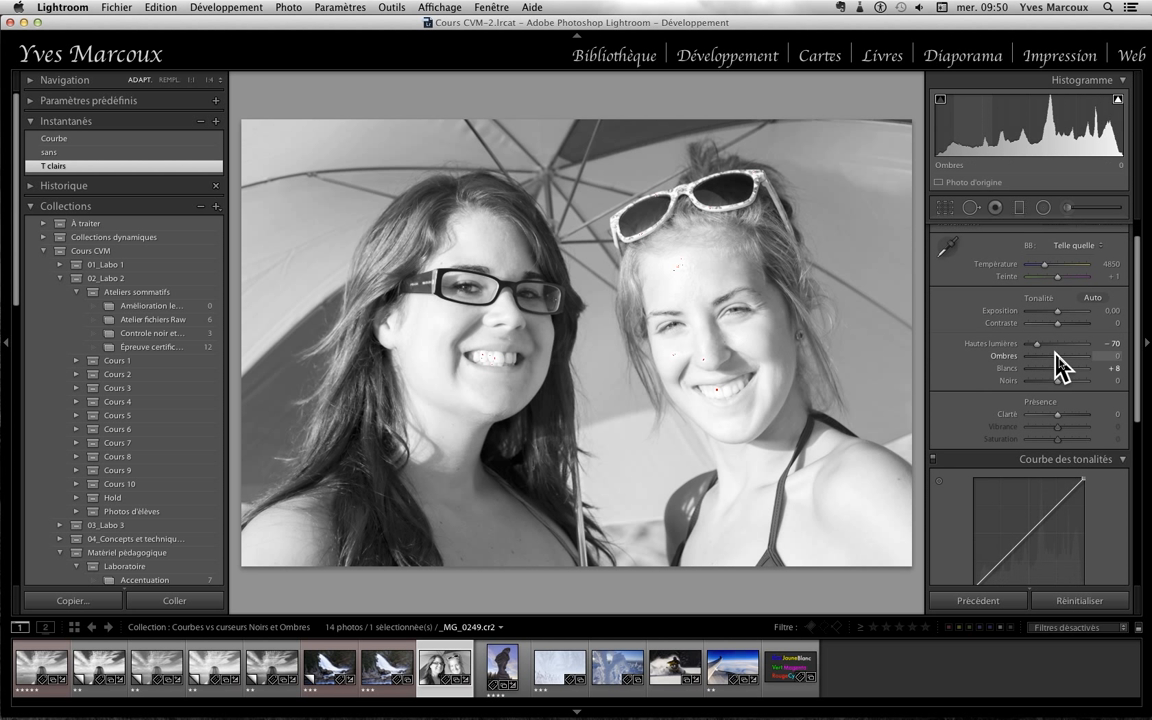
click(418, 355)
drag(607, 260, 540, 291)
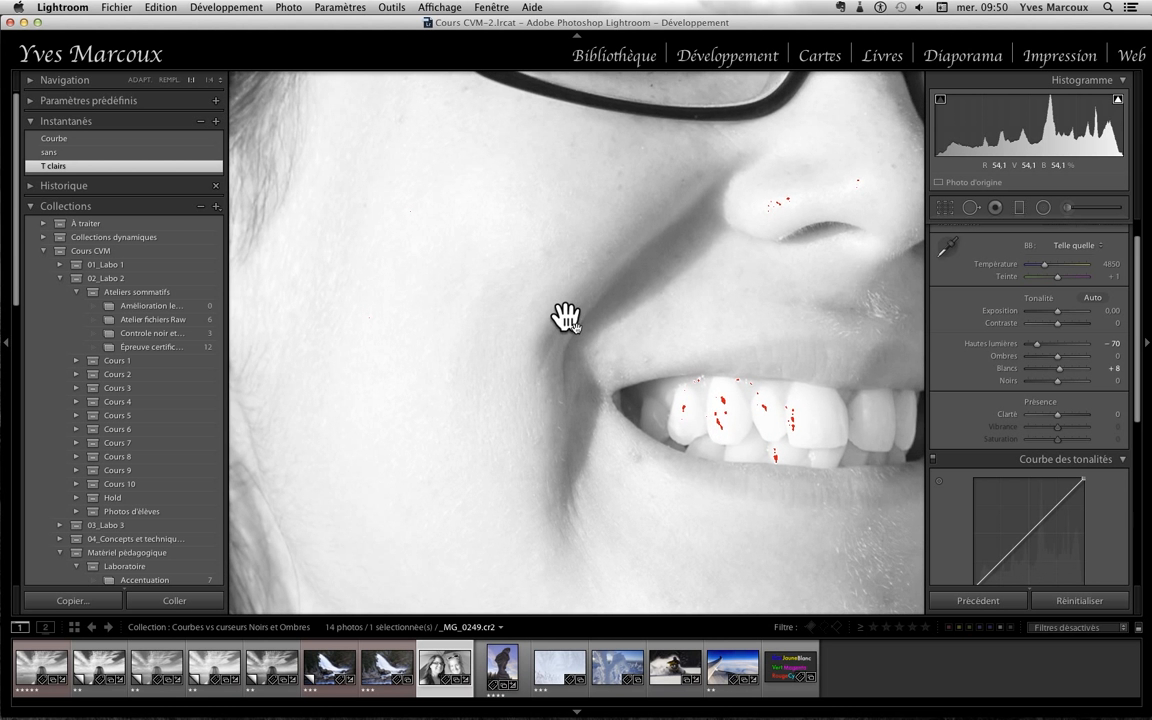
click(100, 152)
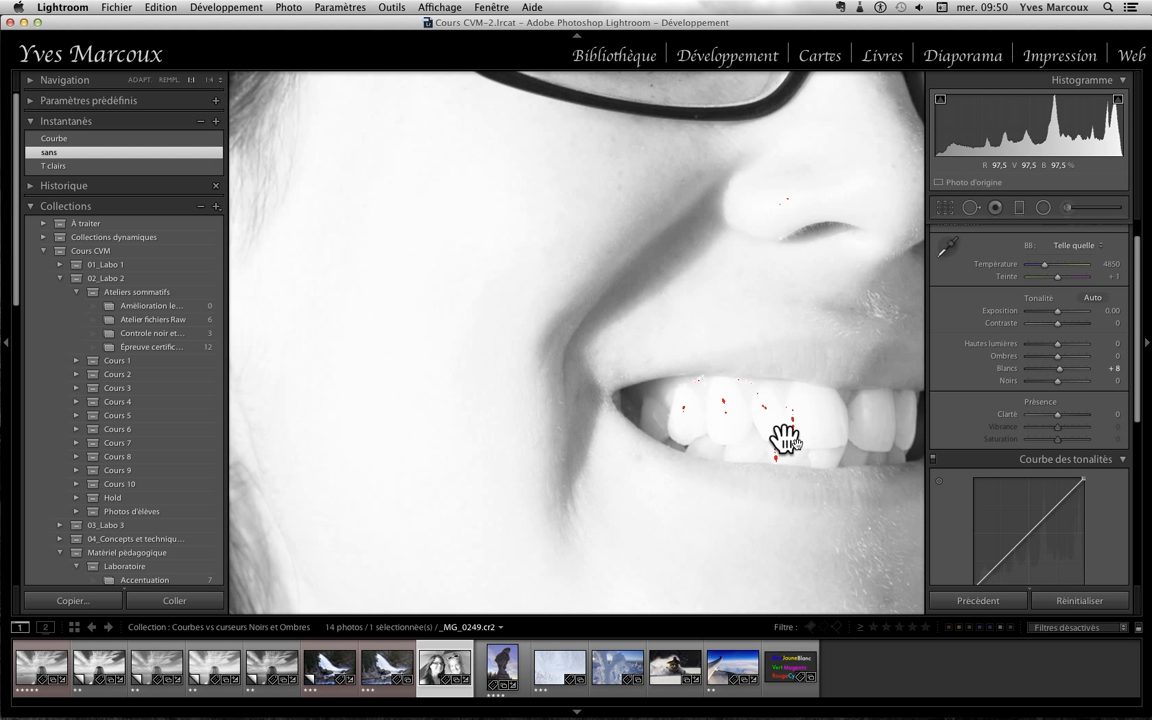
scroll(1092, 485, down, 2)
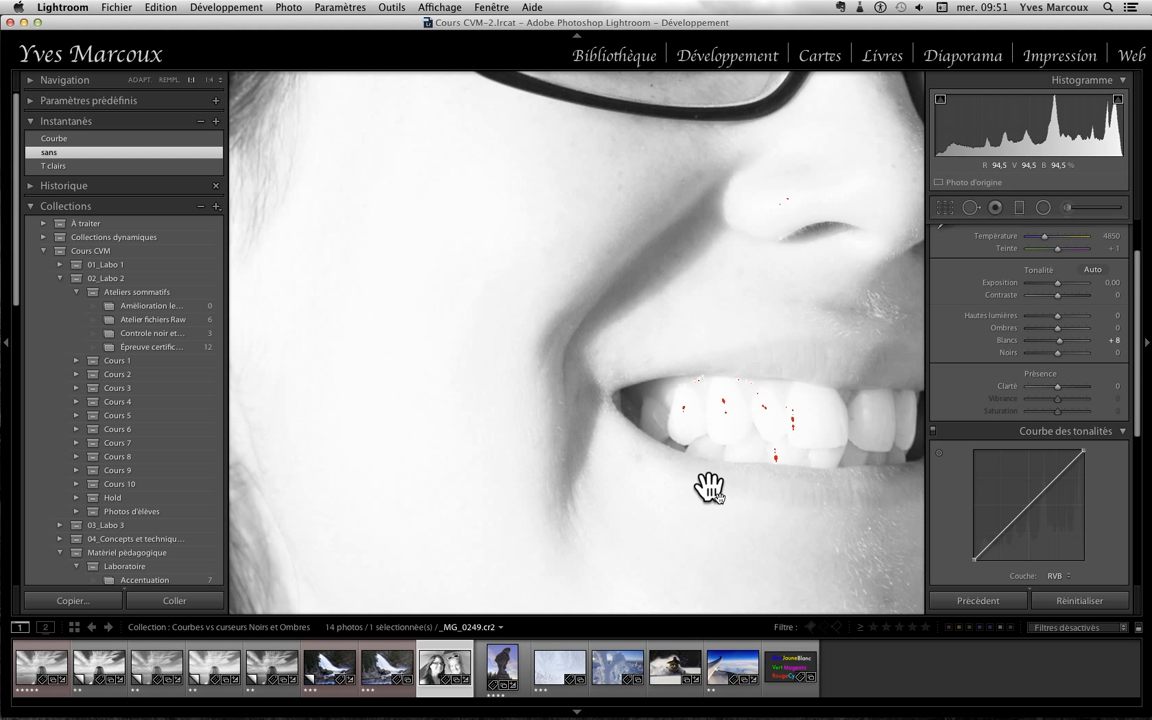
click(84, 167)
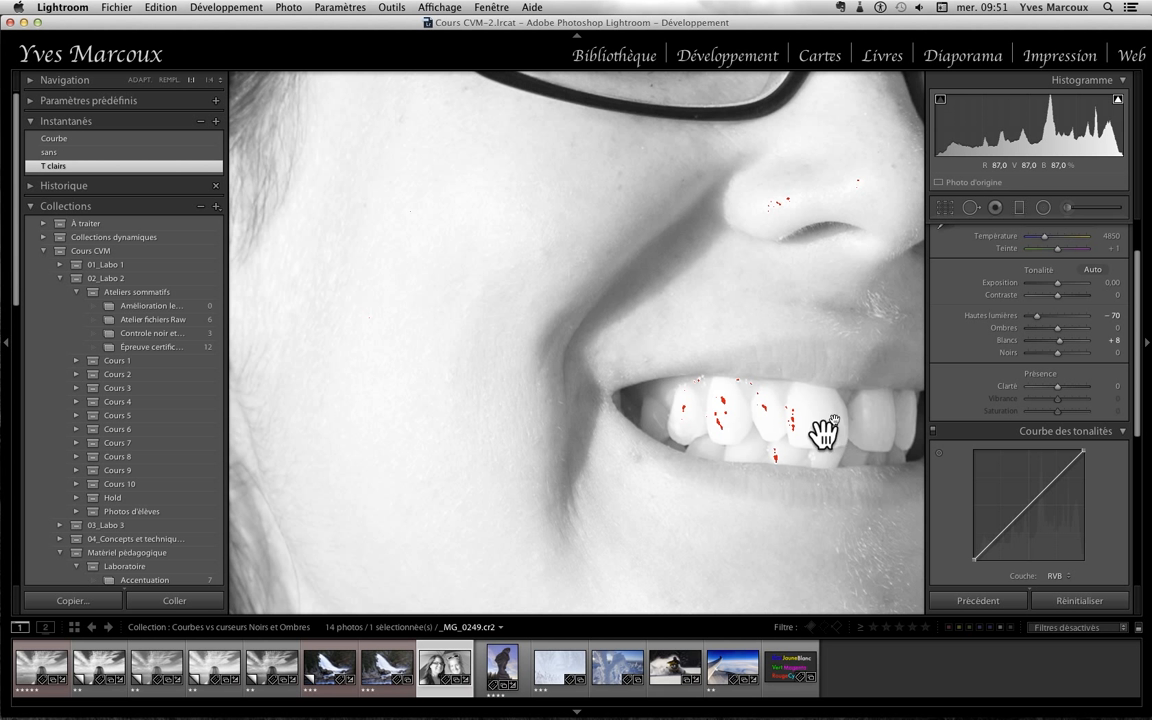
click(79, 153)
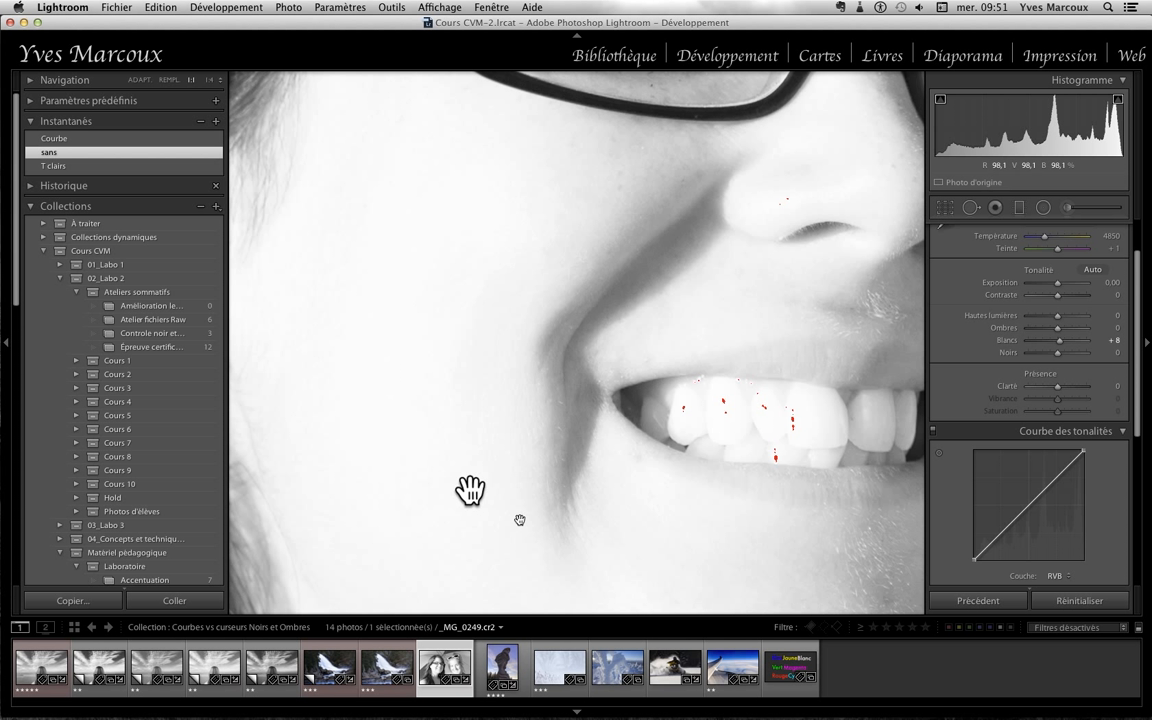
click(78, 166)
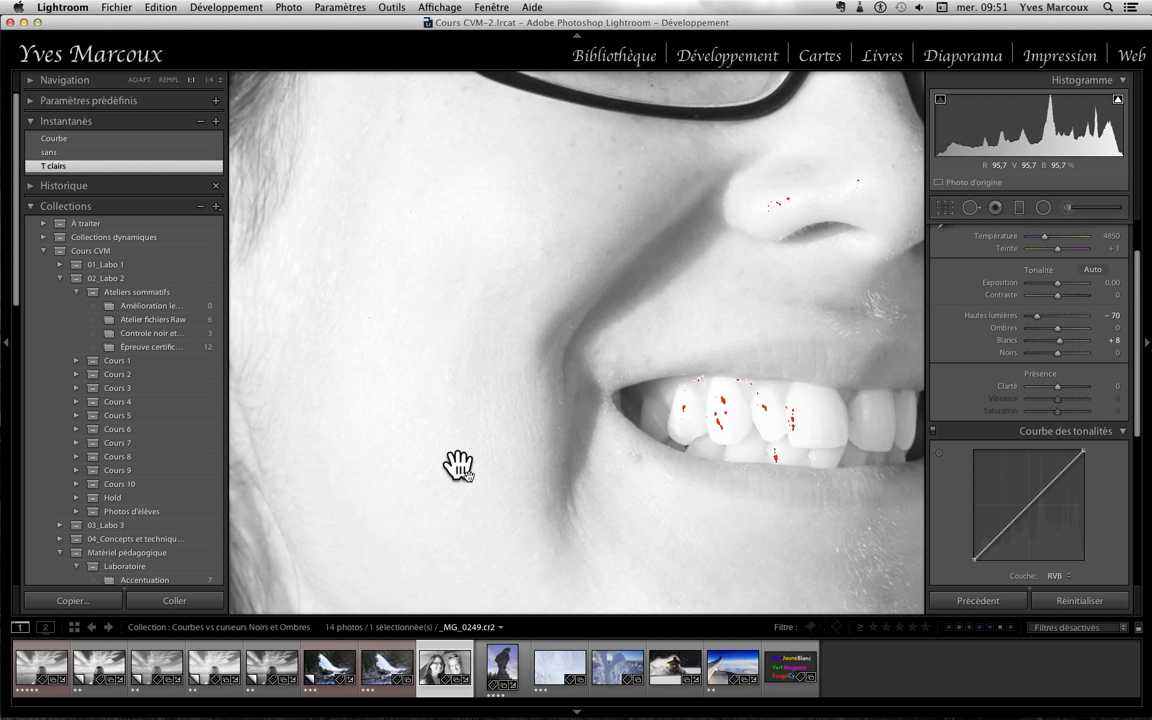
- Compare the Courbe snapshot with T clairs on the same facial area, finishing on T clairs
click(114, 140)
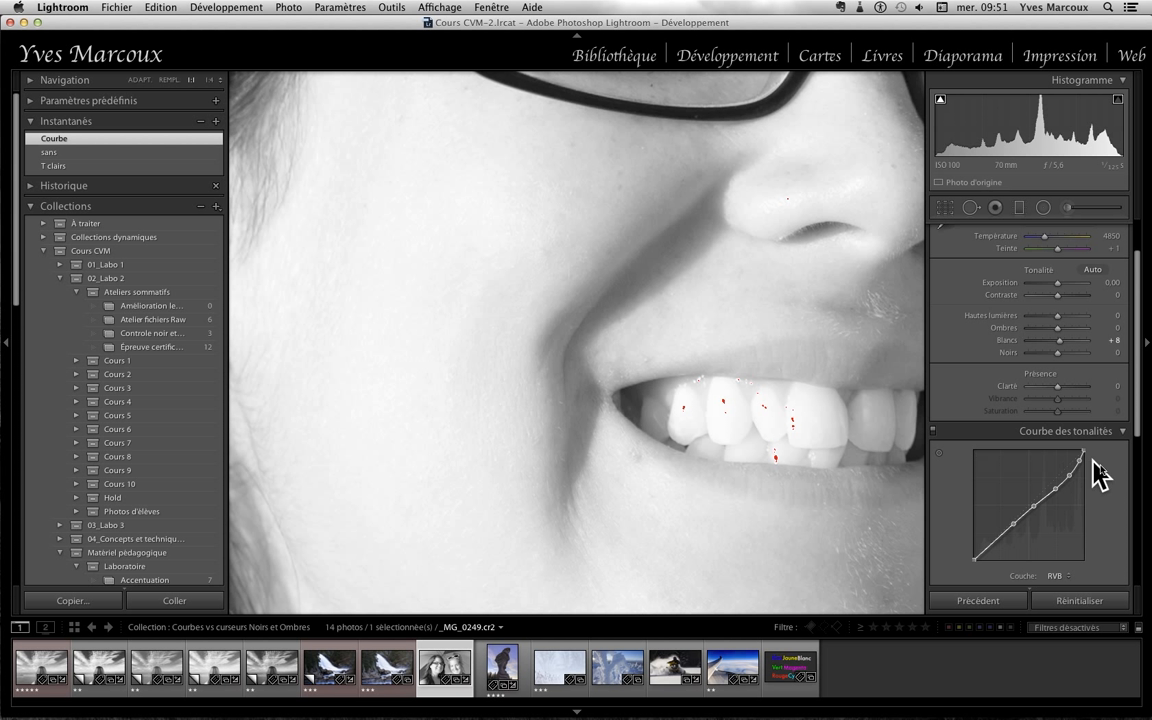
click(60, 166)
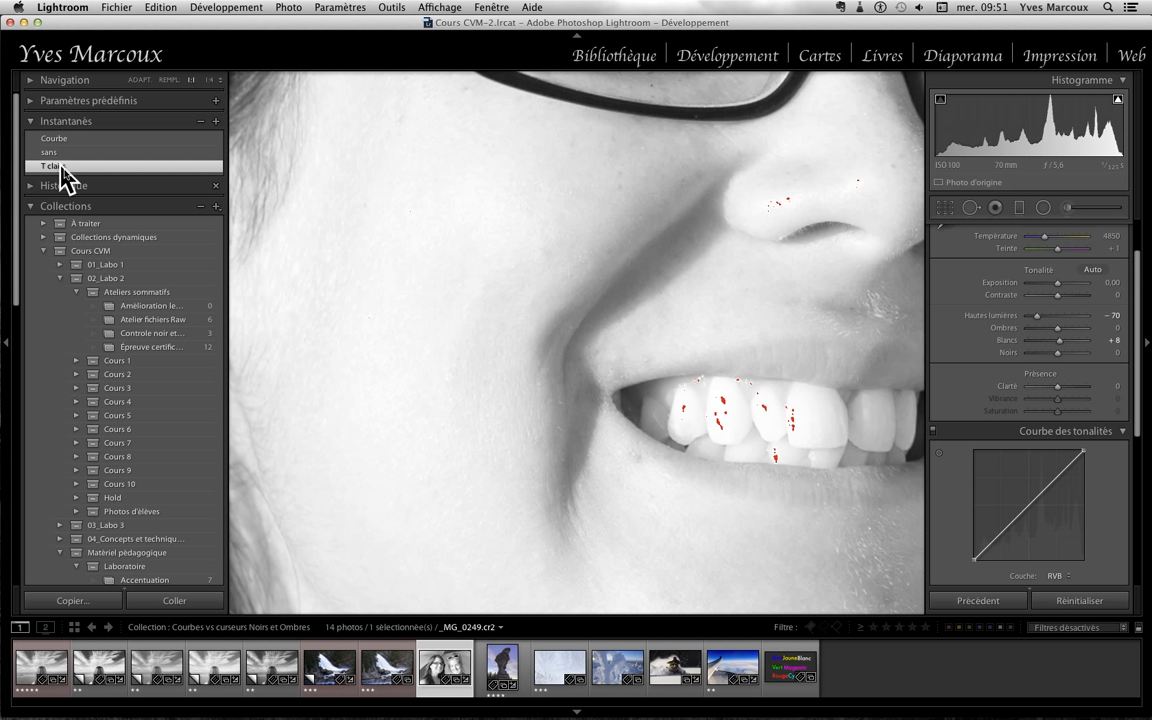
click(65, 140)
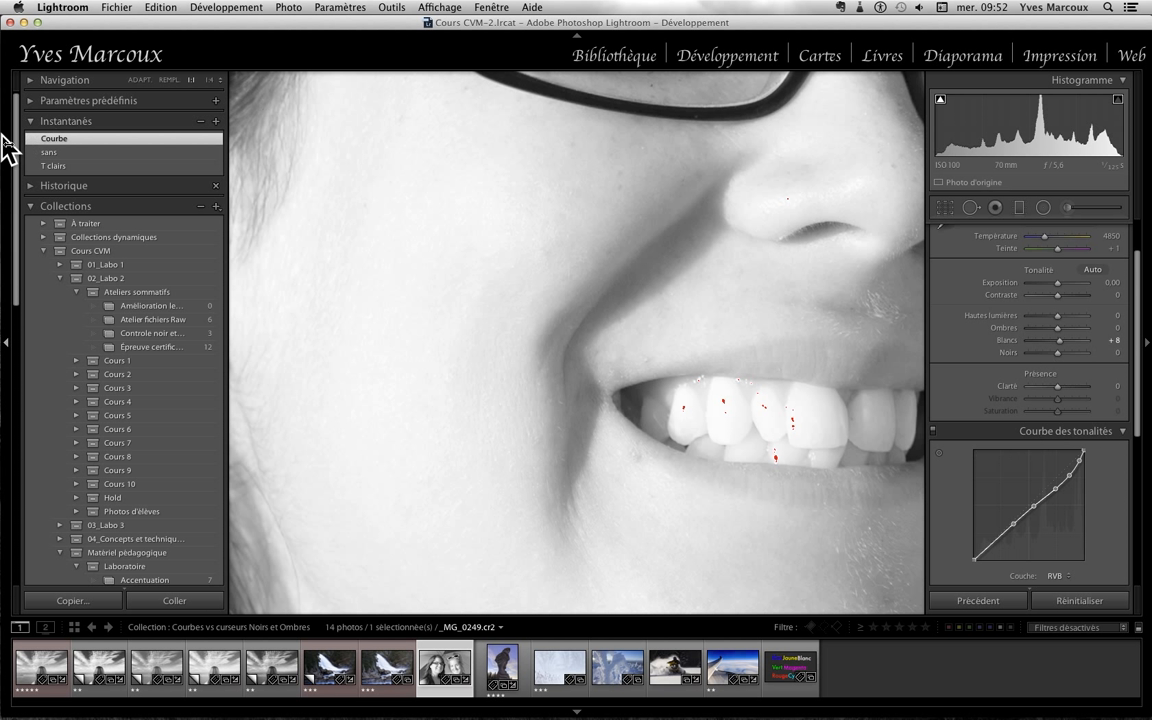
click(52, 165)
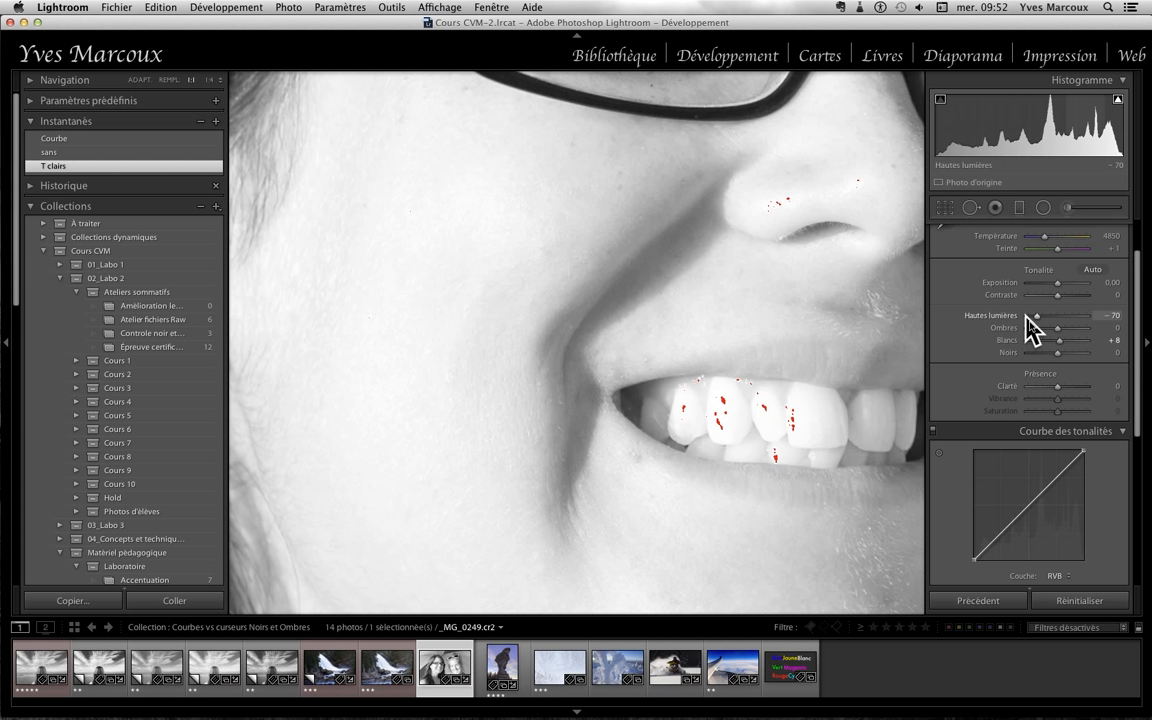
- Open the rock pillar photo, try lowering Ombres to −6, and undo that change
click(516, 670)
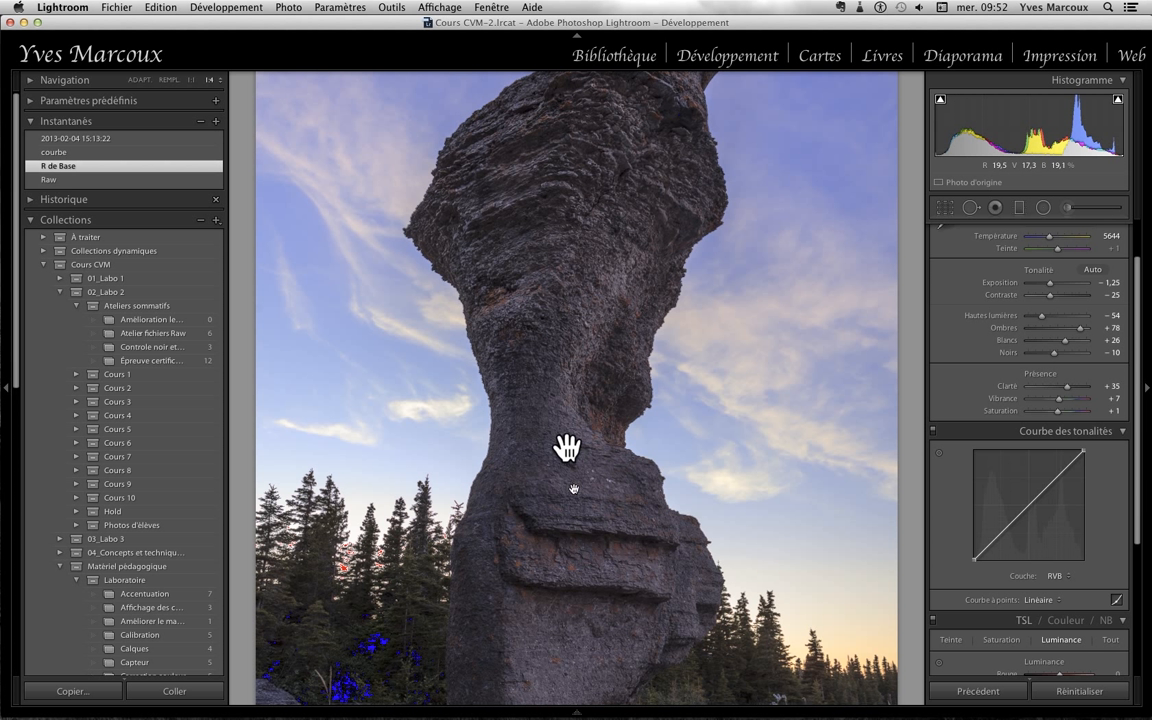
click(1055, 330)
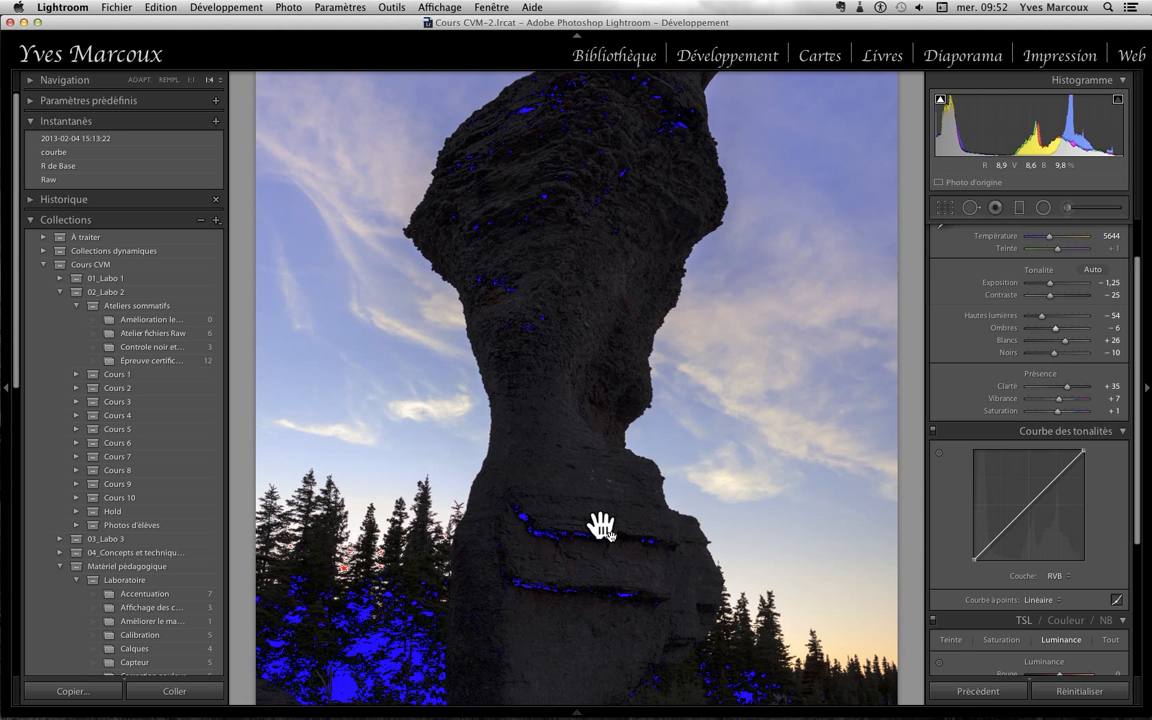
key(super+z)
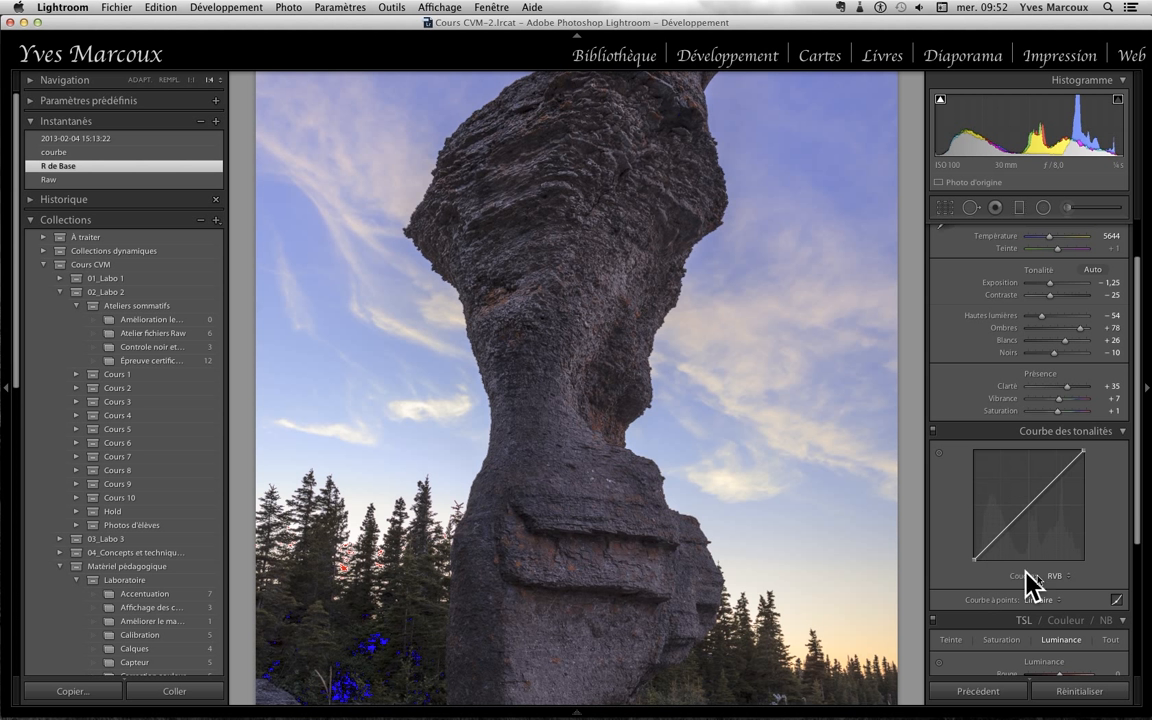
- Compare the rock pillar photo's courbe and R de Base snapshots, finishing on courbe
click(96, 153)
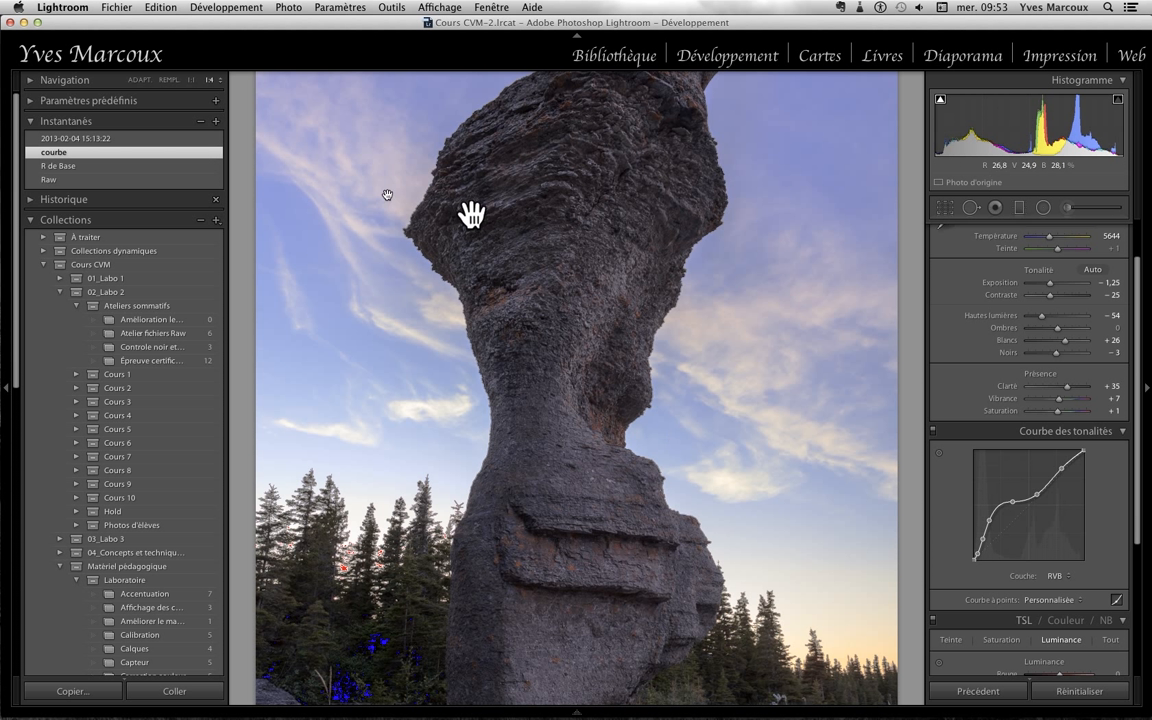
click(79, 166)
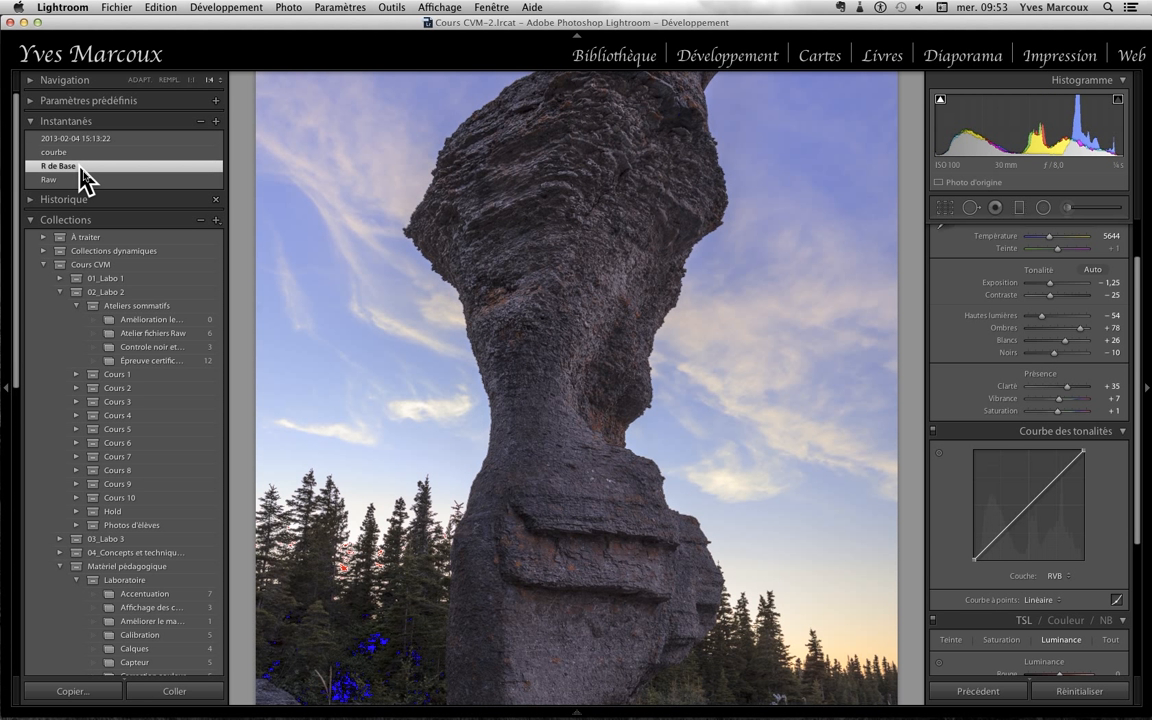
click(82, 152)
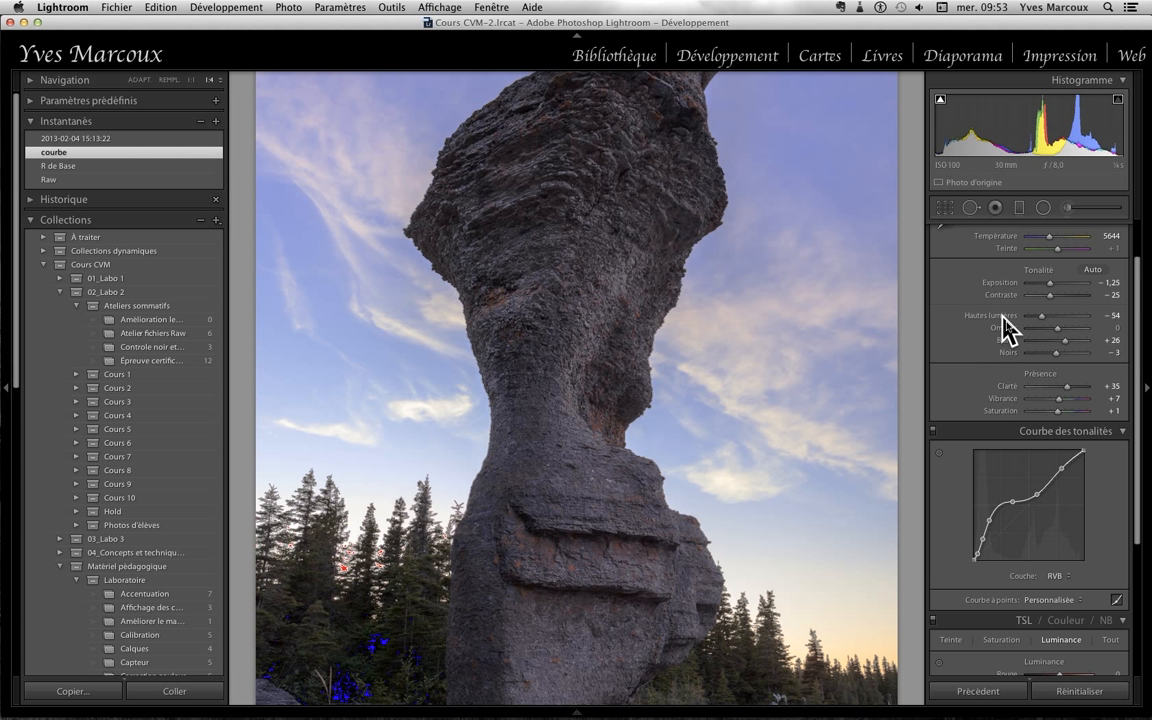
- Open the snowy house photo YM40036dHW.cr2, fit it to the view, and apply its Réglages de bases snapshot
key(F6)
click(566, 674)
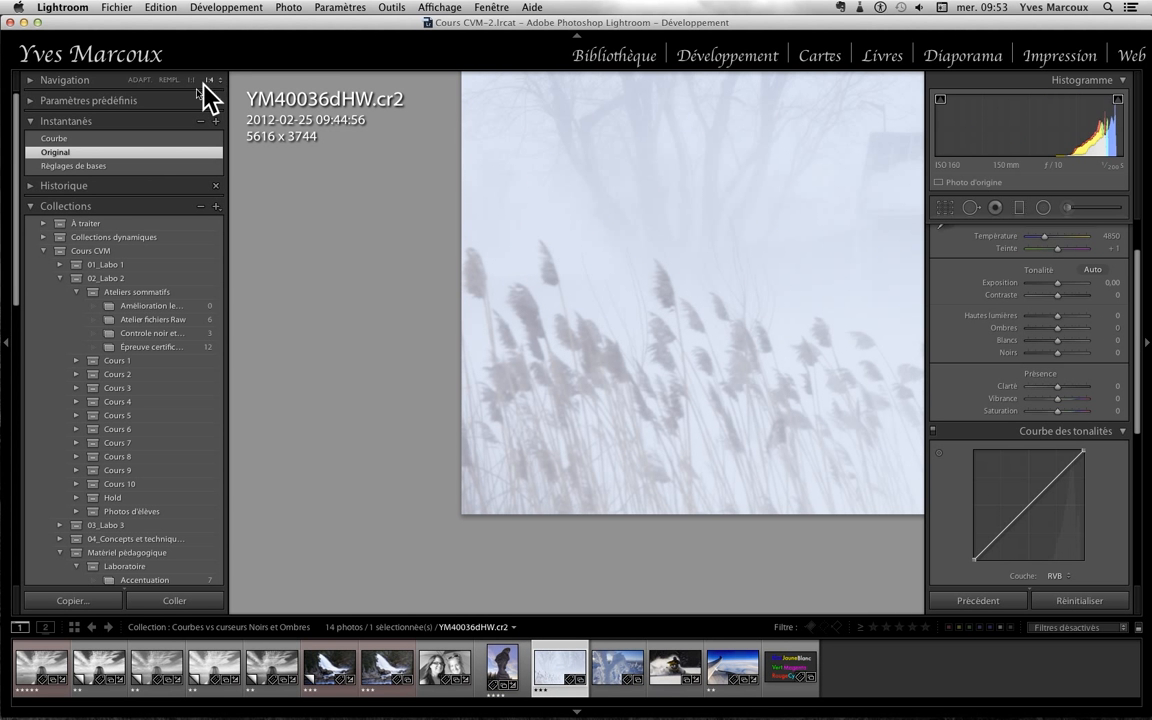
click(538, 181)
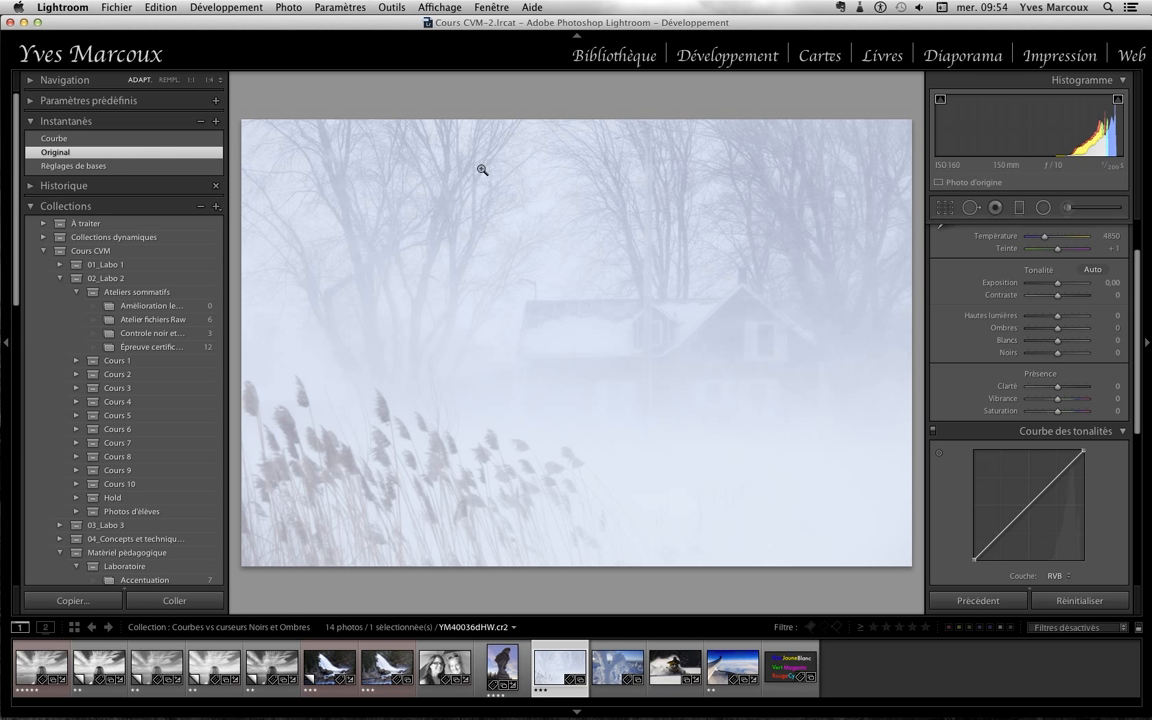
click(105, 168)
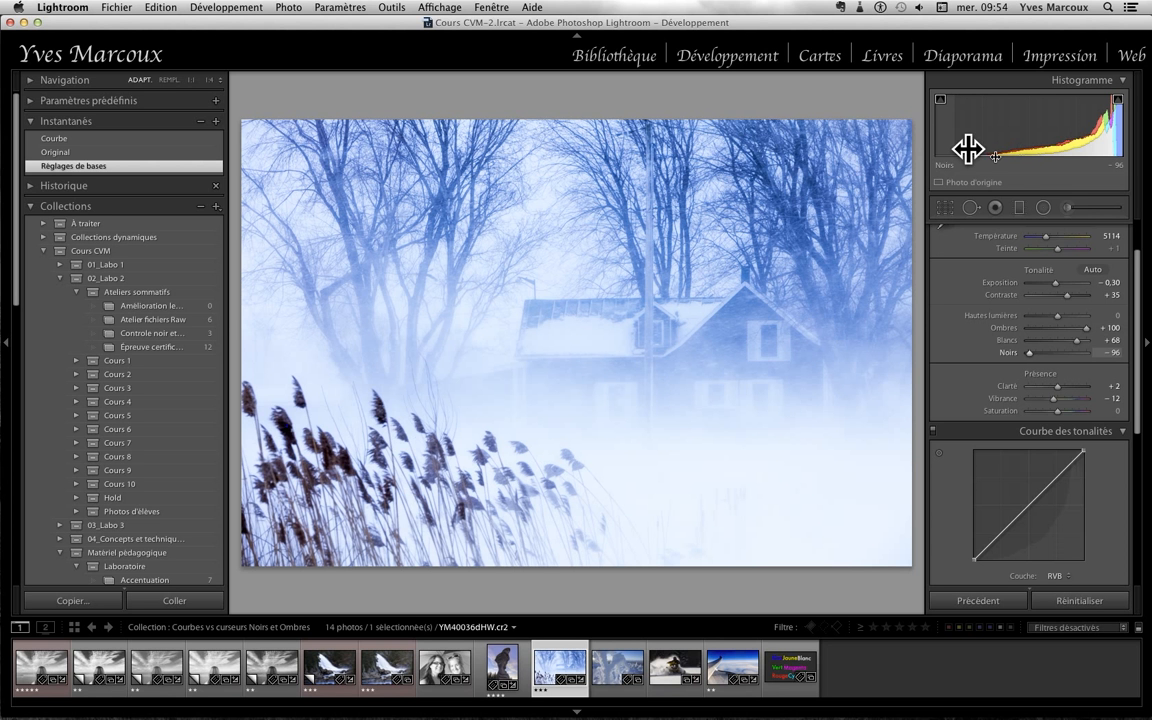
- Examine the dark reeds at 1:1 for shadow clipping, and return to the whole photo
click(267, 424)
click(191, 80)
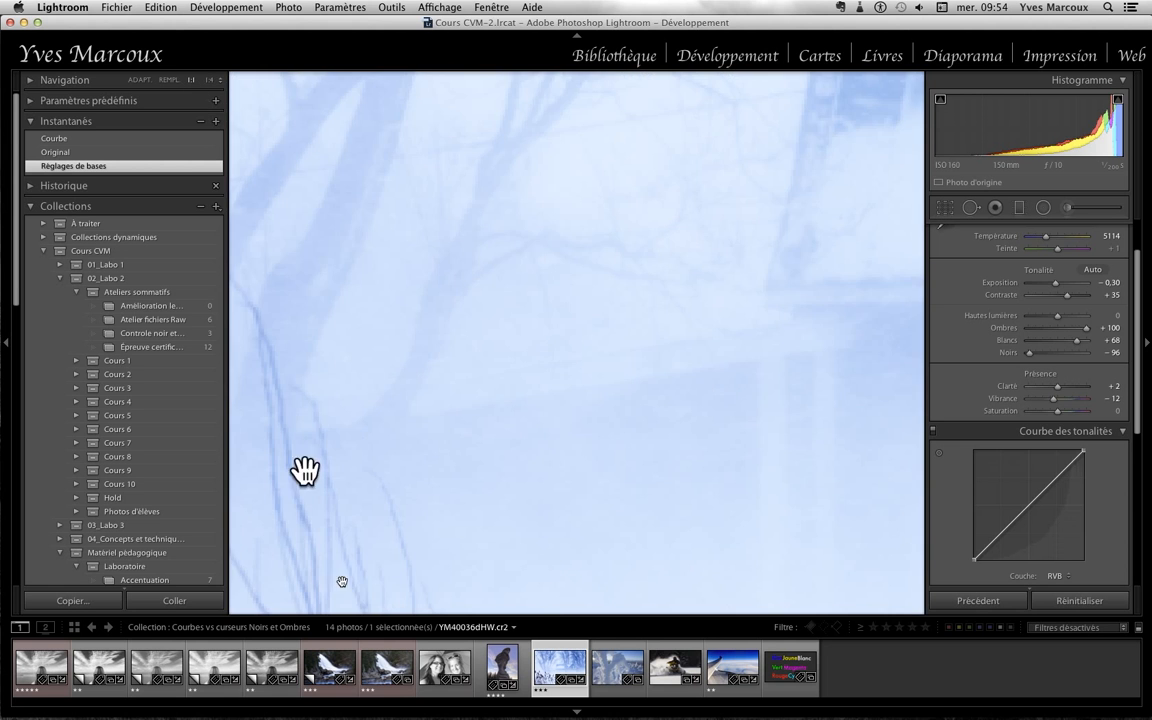
drag(373, 553, 913, 355)
drag(318, 470, 675, 323)
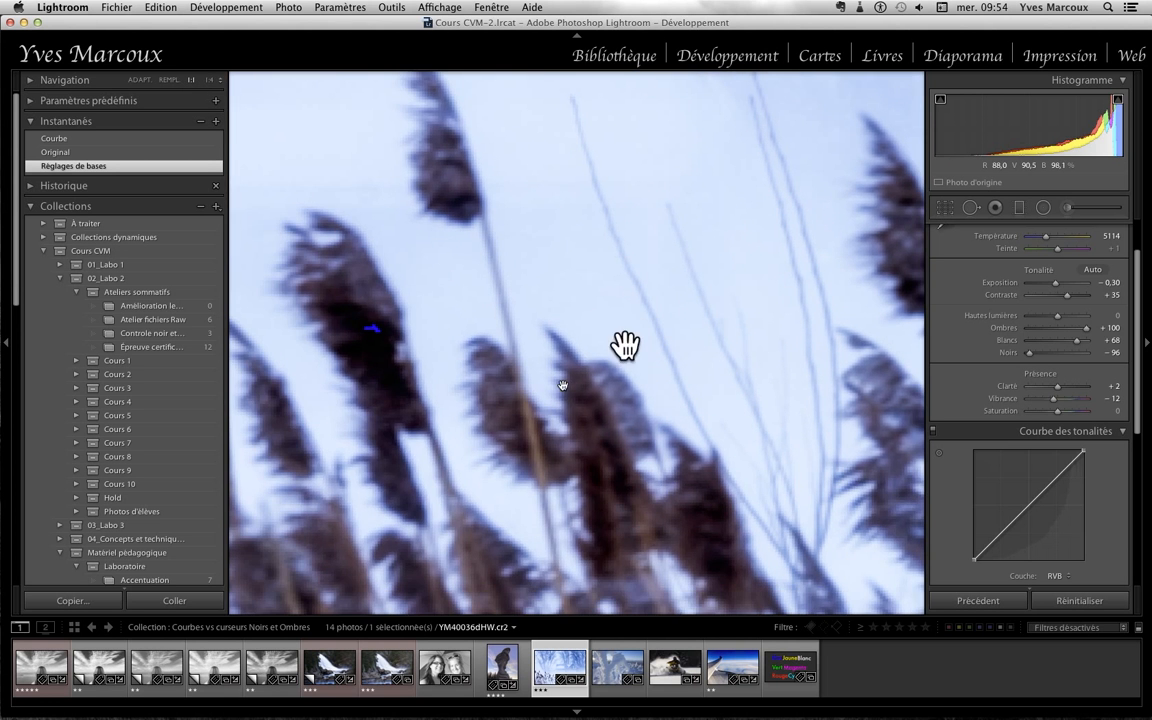
drag(481, 377, 599, 337)
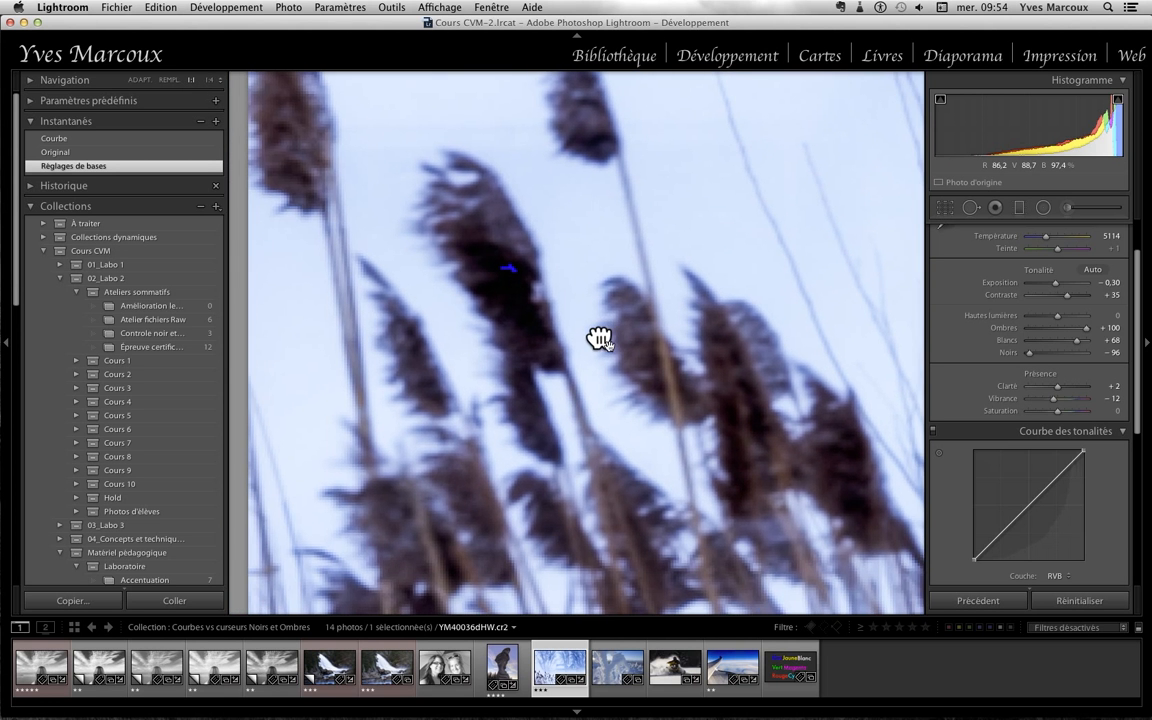
click(514, 296)
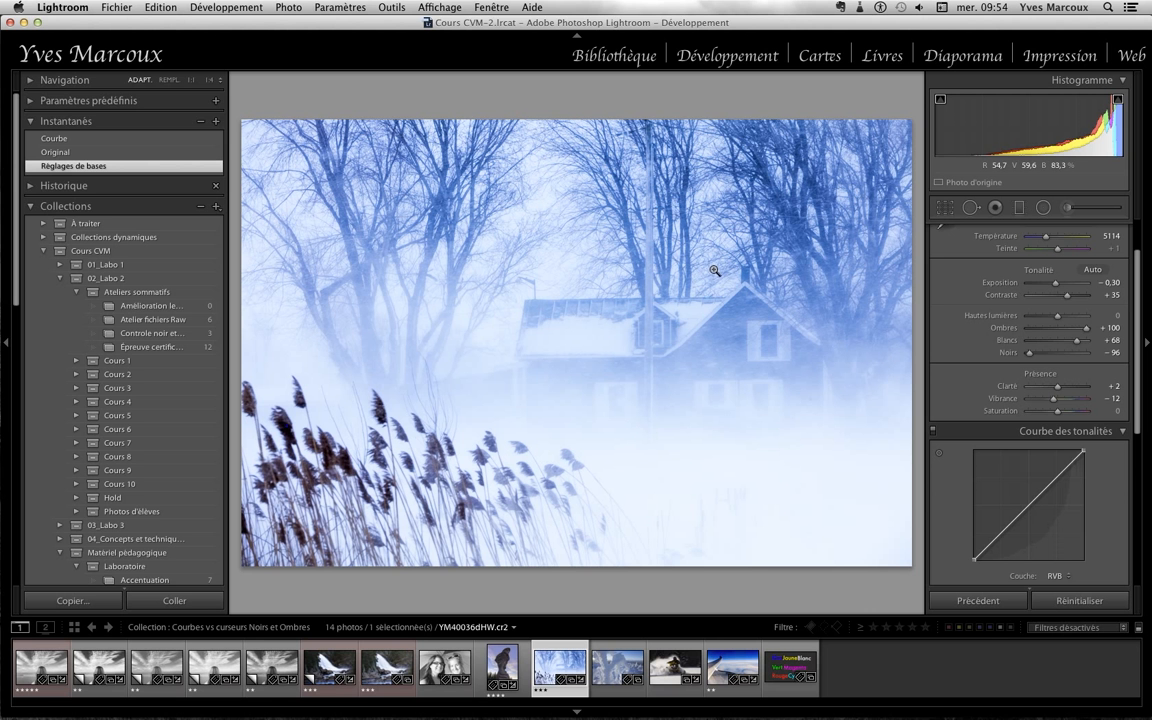
- Compare the snowy house photo's Original and Réglages de bases snapshots, finishing on Original
click(58, 154)
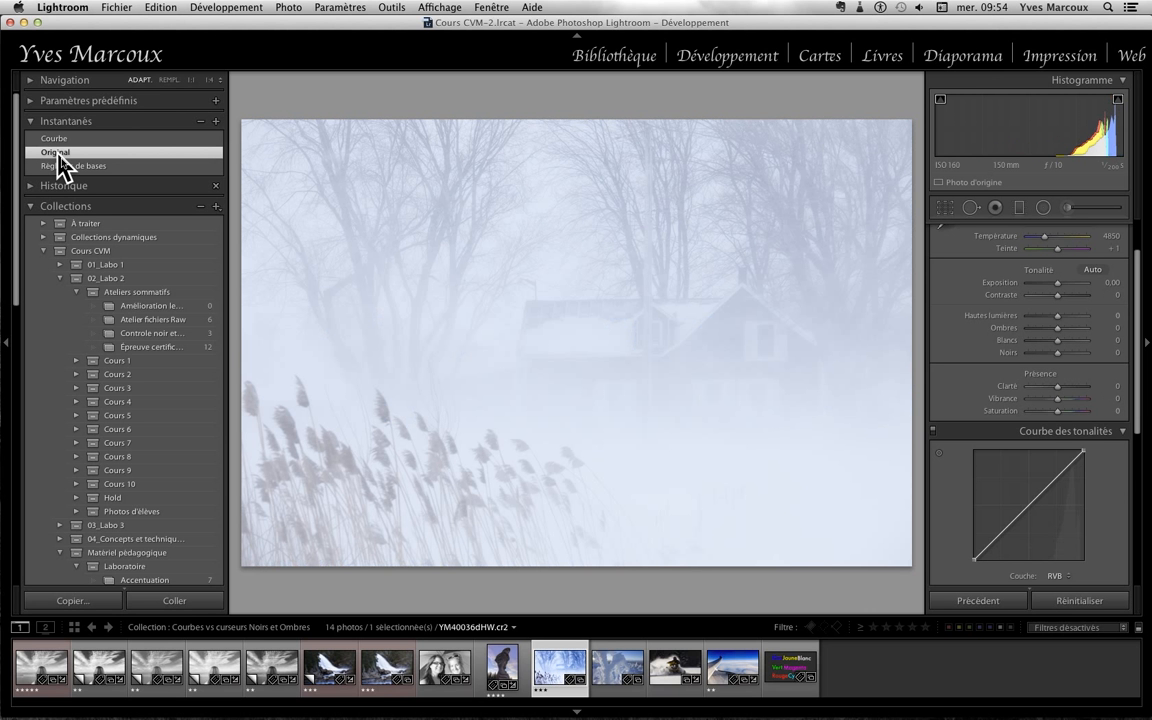
click(65, 166)
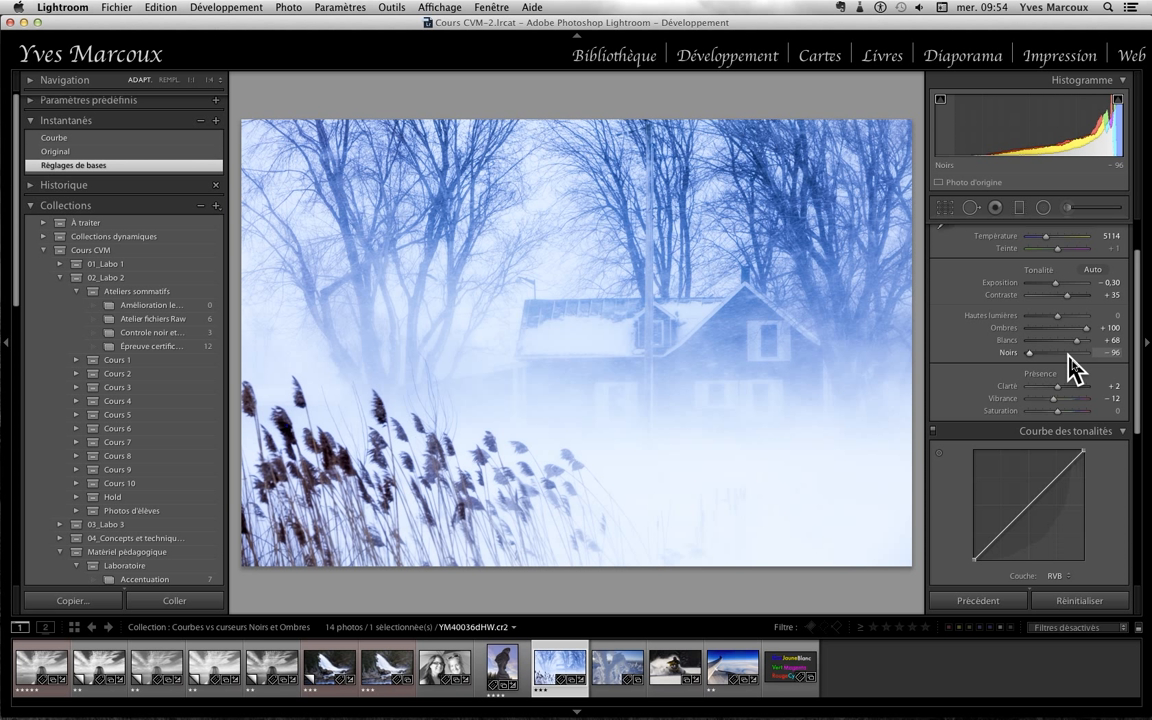
click(154, 151)
- Alternate between the Courbe and Réglages de bases snapshots to compare their rendering, finishing on Courbe
click(154, 137)
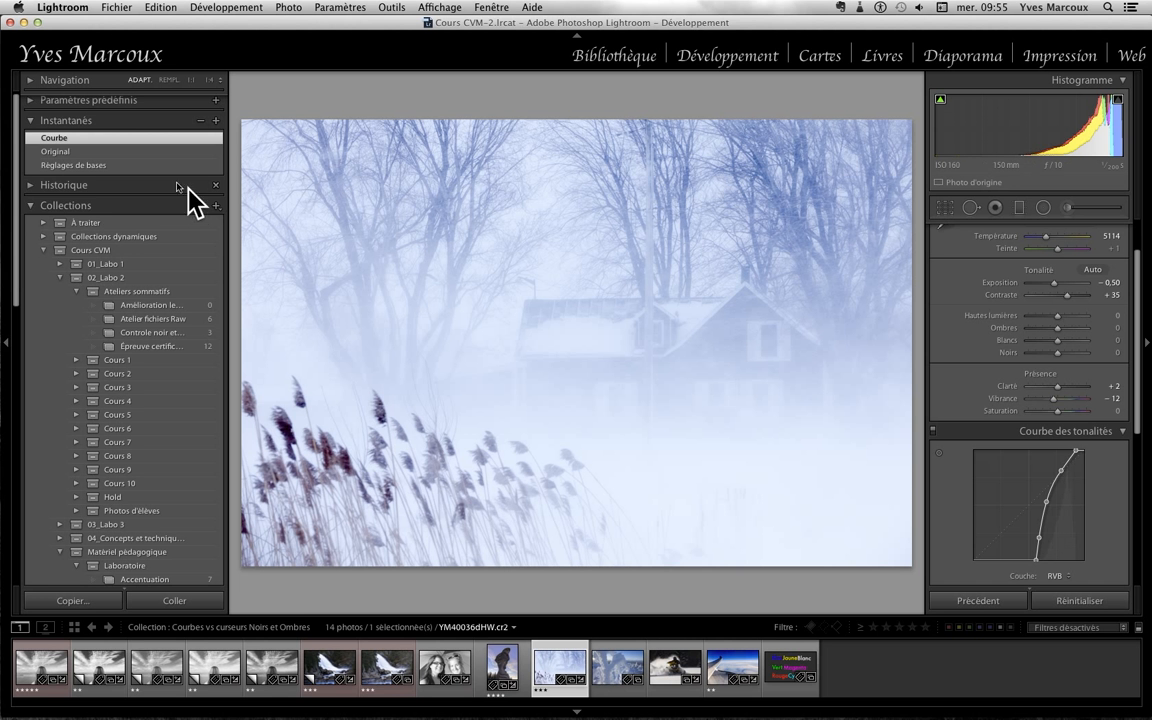
click(131, 165)
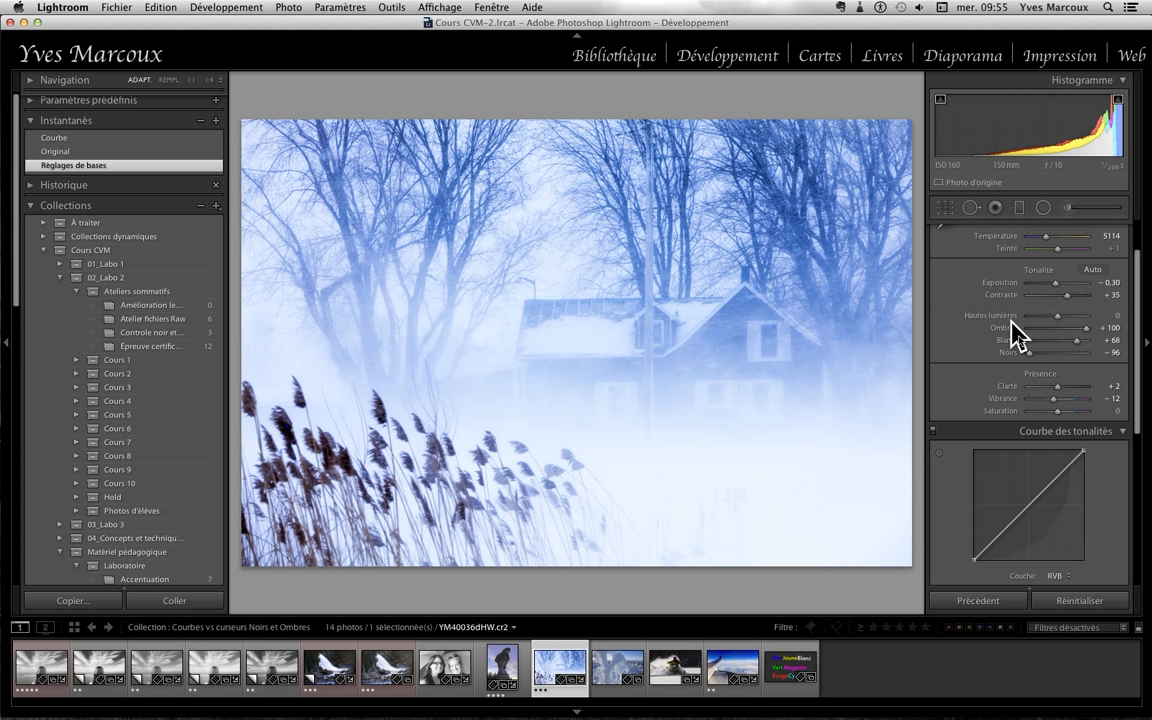
click(143, 139)
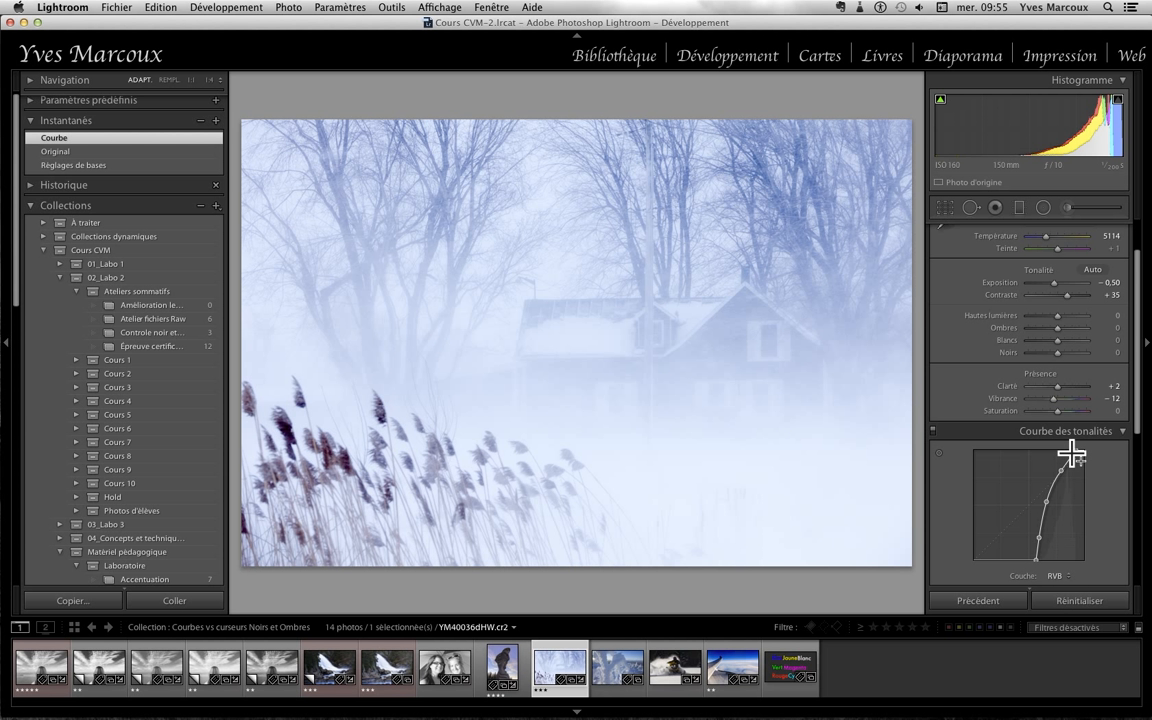
click(180, 164)
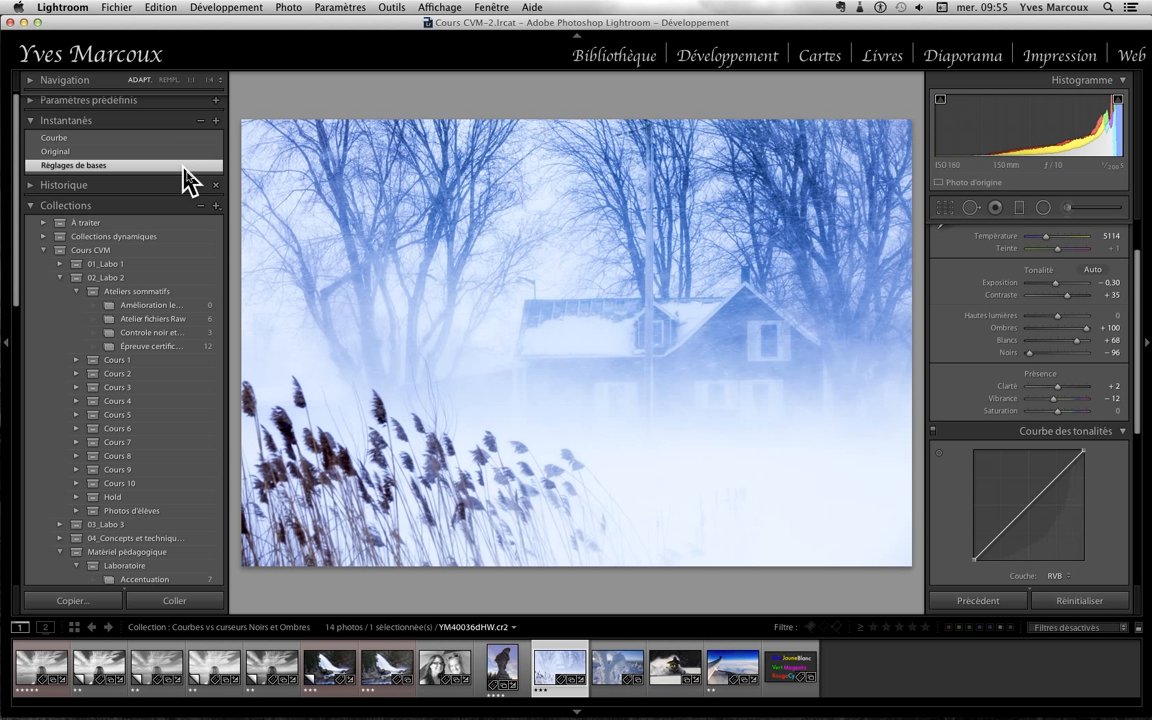
click(174, 137)
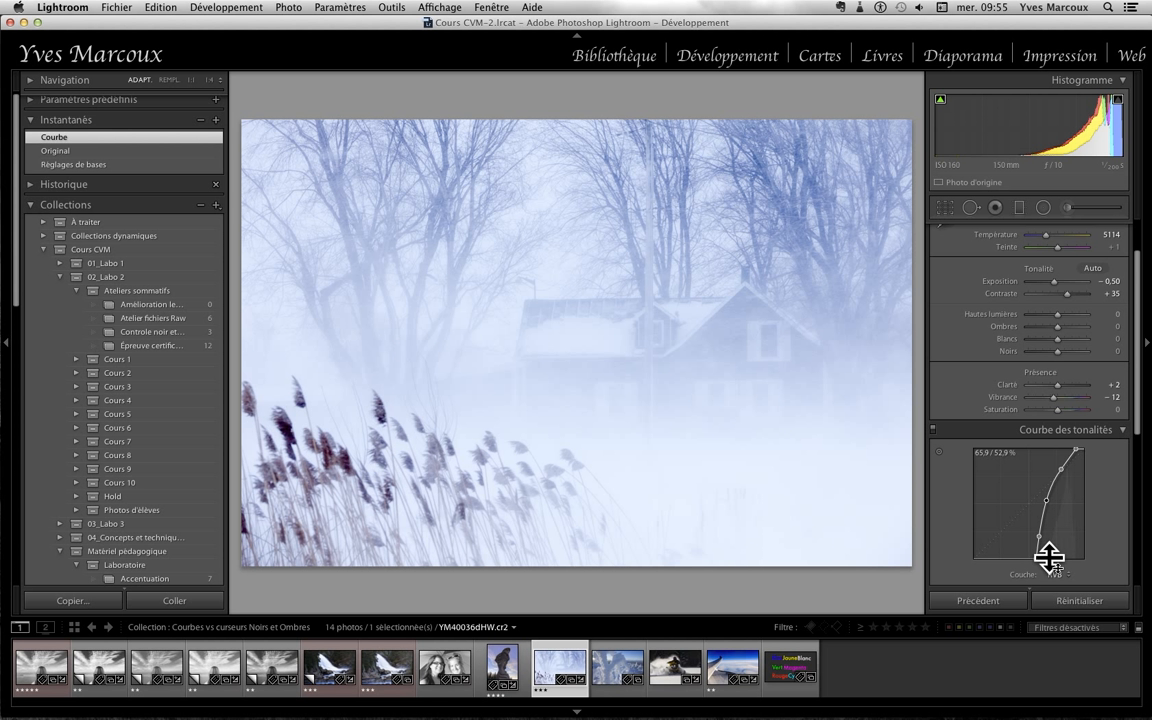
- Examine the Courbe snapshot's tone curve up close, and switch back to the Réglages de bases snapshot
key(alt)
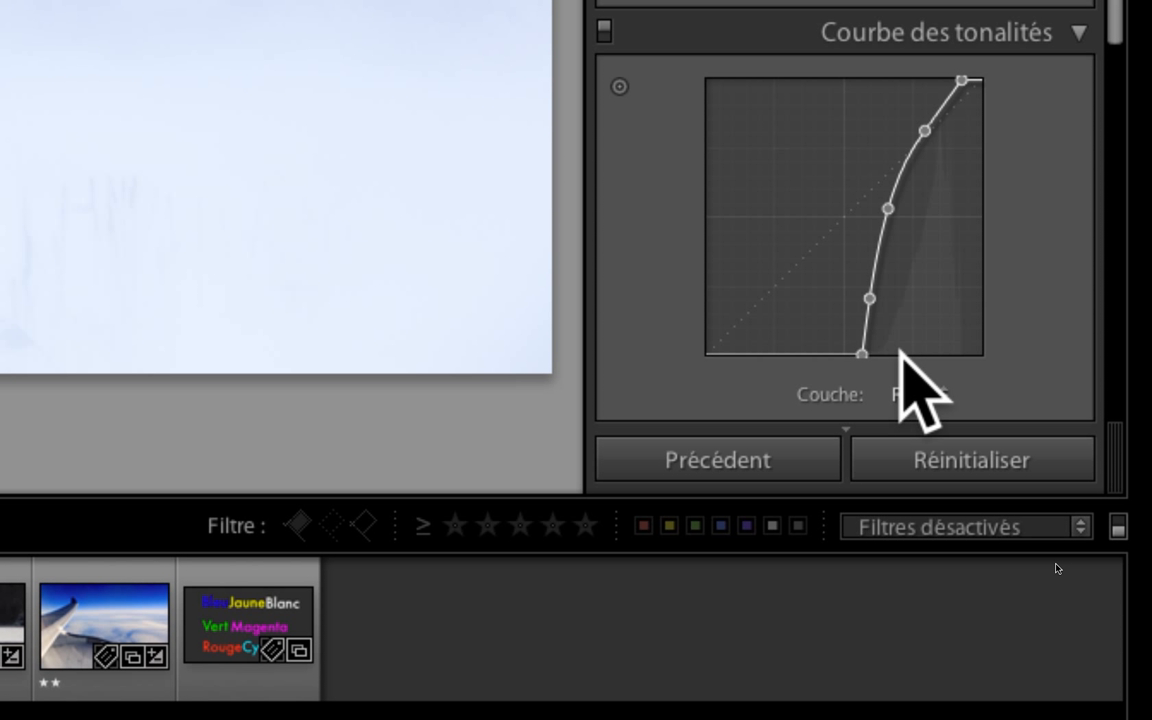
key(alt)
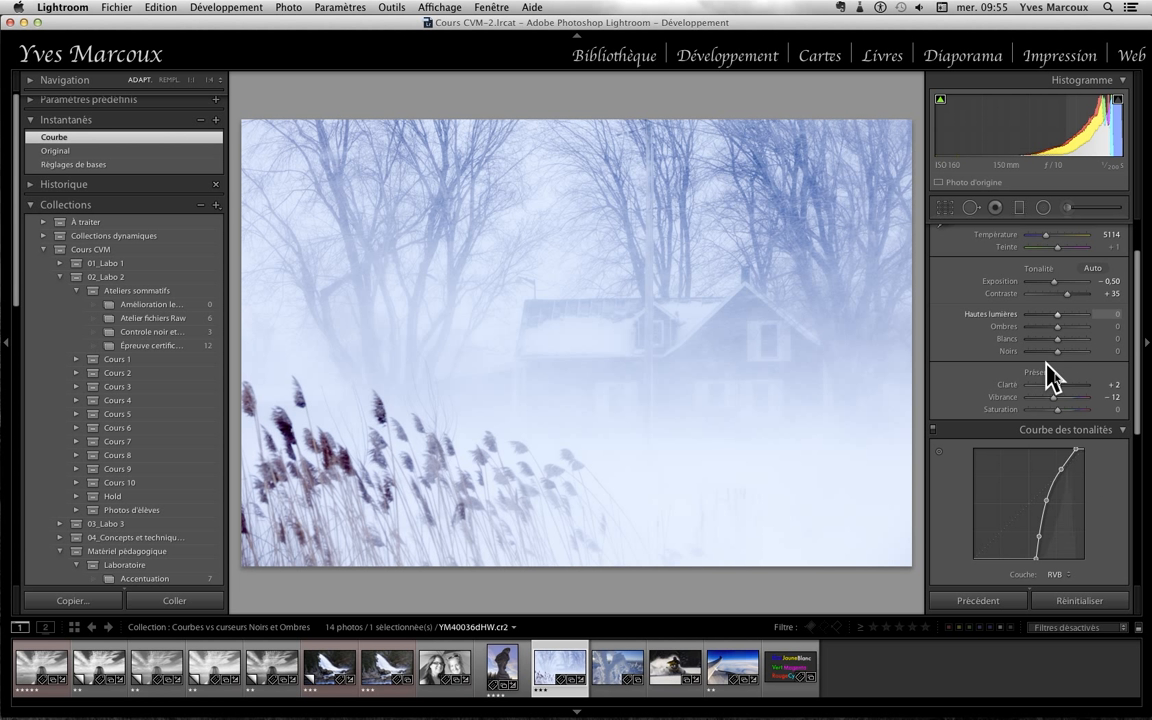
click(109, 166)
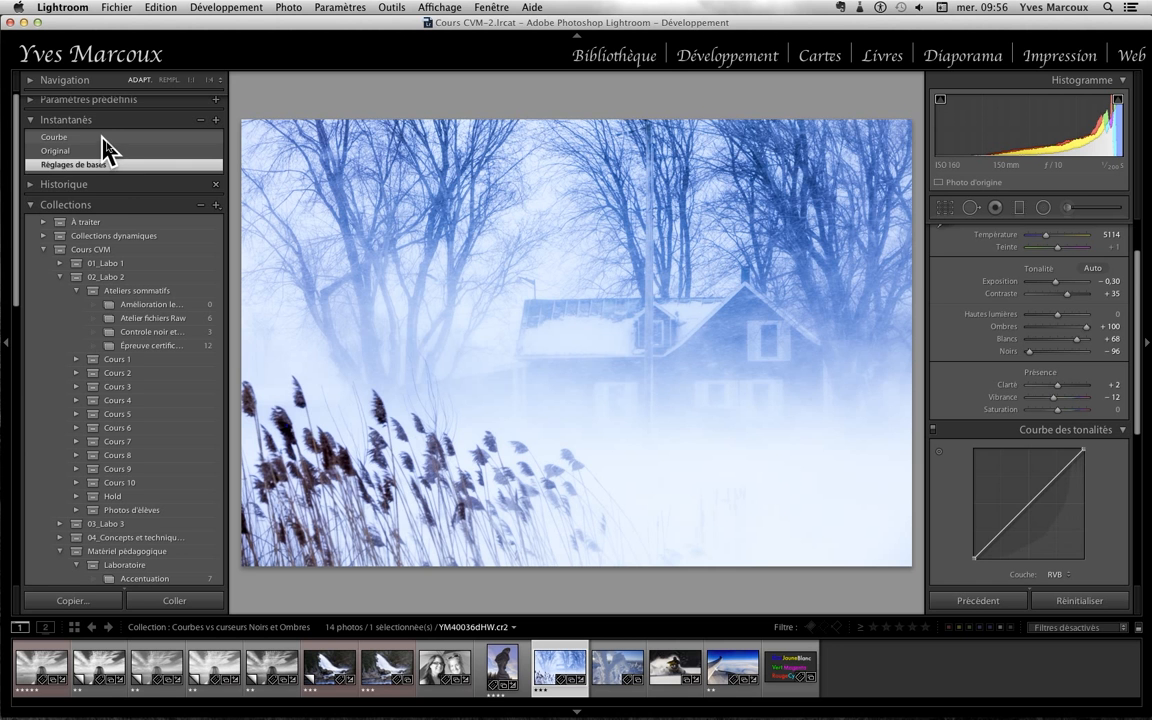
- Examine the Courbe snapshot's dark reeds at 1:1 for shadow clipping, and return to the Réglages de bases snapshot
click(103, 138)
click(275, 442)
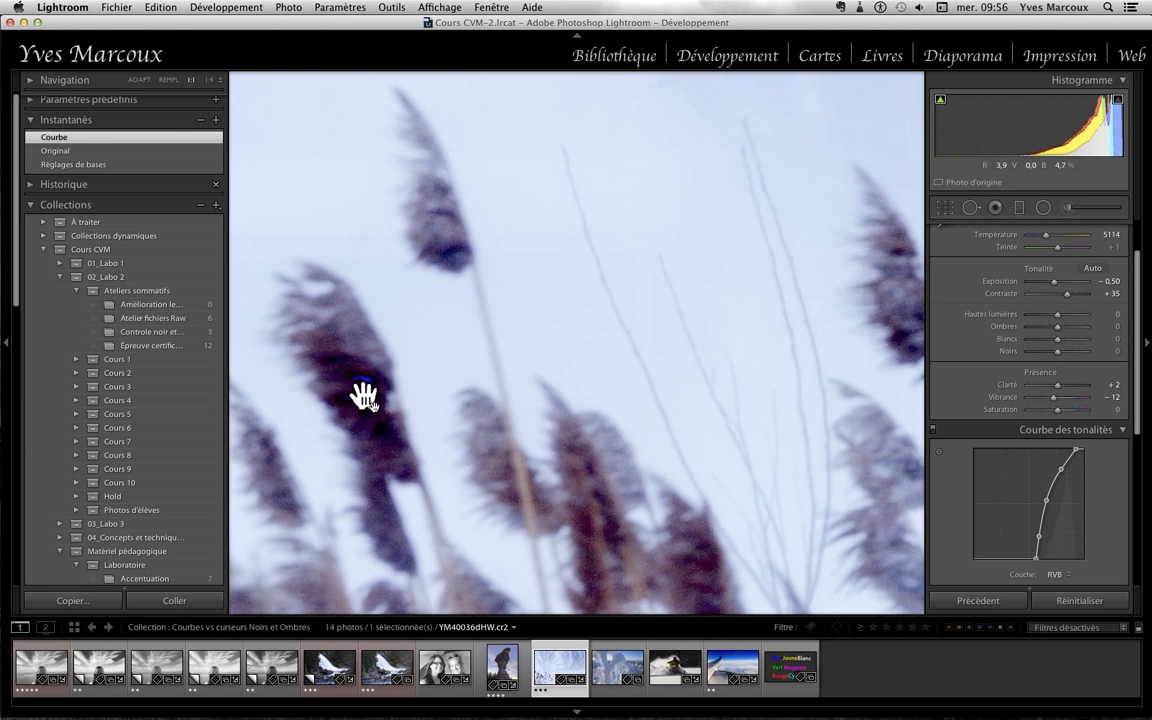
click(377, 403)
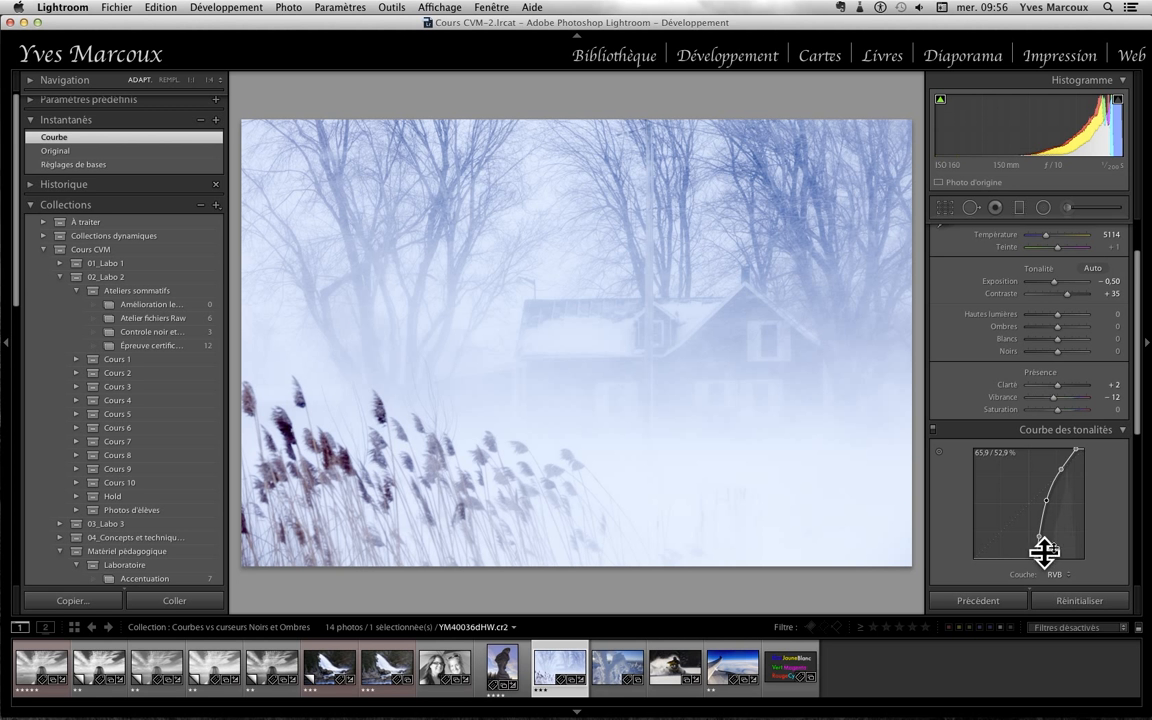
click(163, 164)
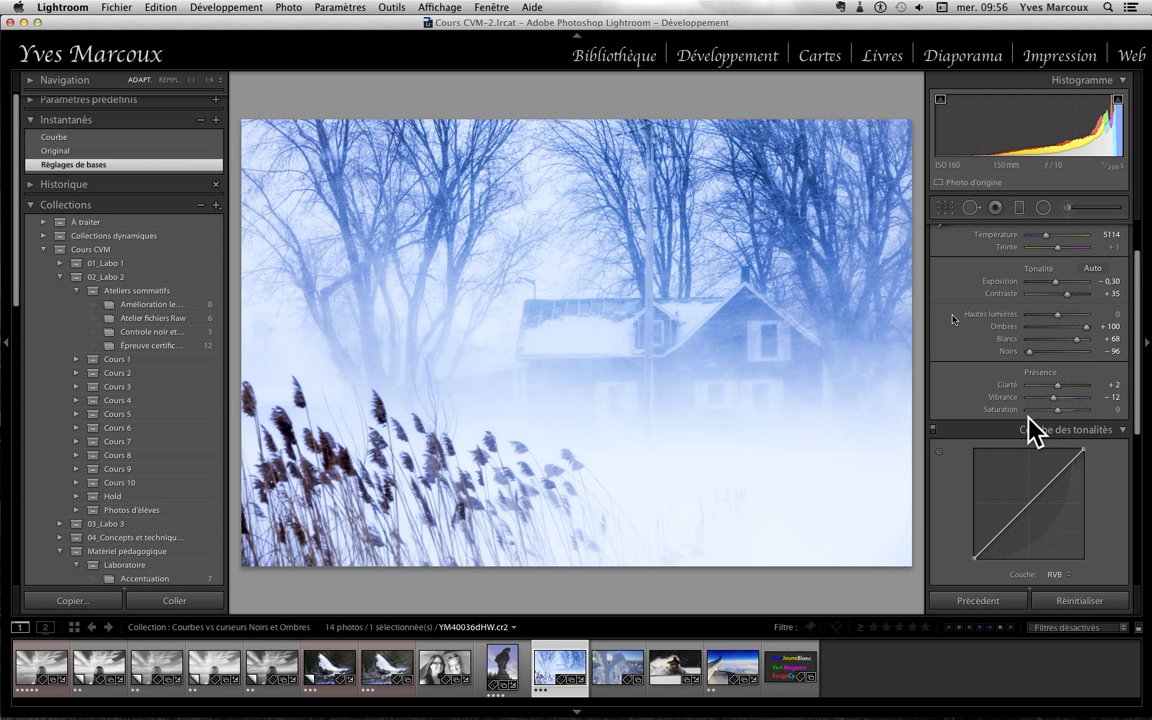
- Compare the frost-covered trees photo's Réglages des noirs, curseurs snapshot with Réglages de noirs, courbe, examining their tonal sliders and tone curves
click(607, 665)
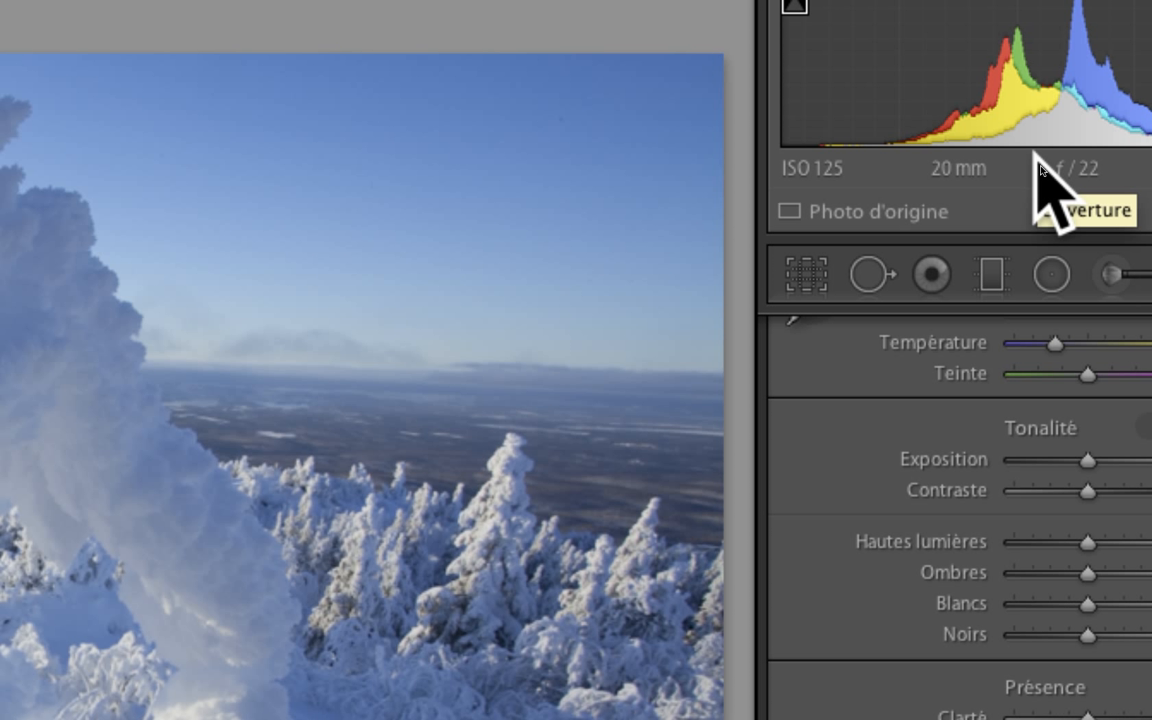
key(alt+super+minus)
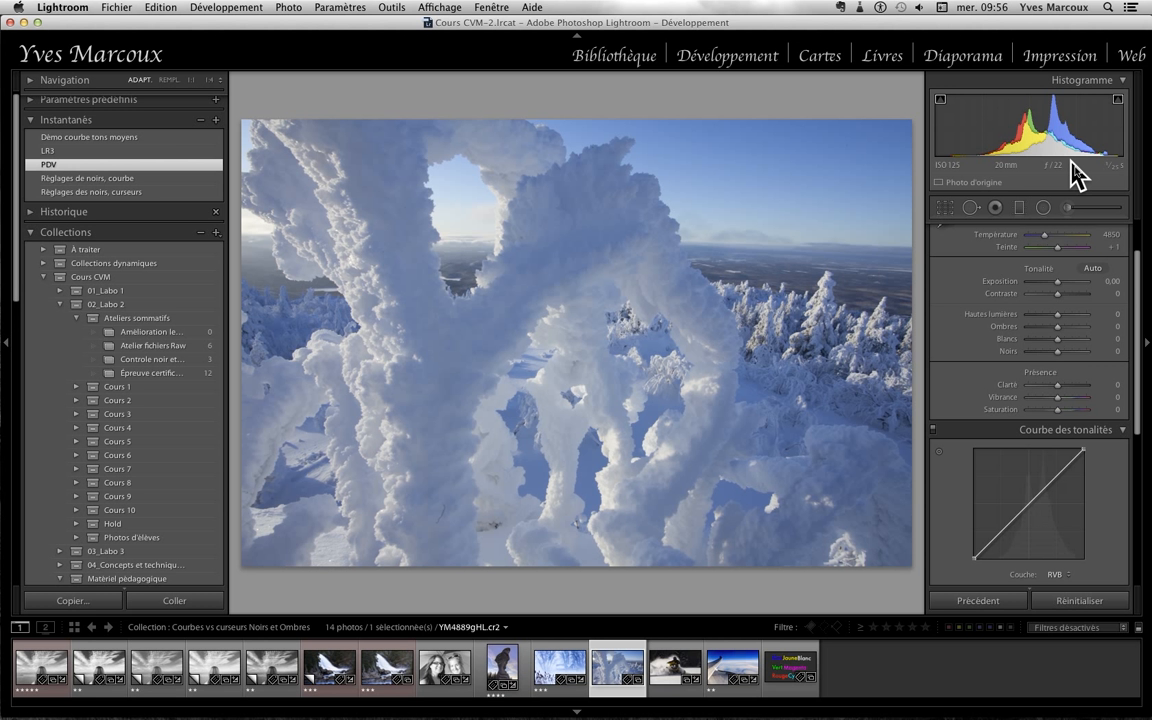
click(113, 191)
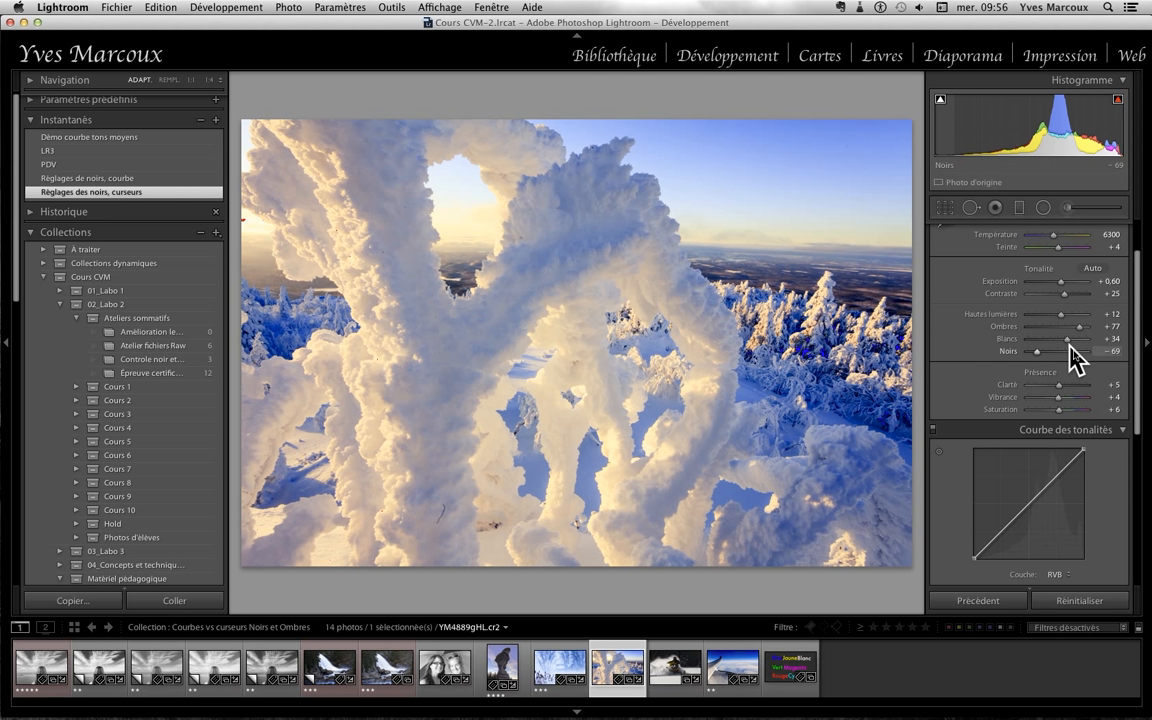
scroll(1075, 355, down, 5)
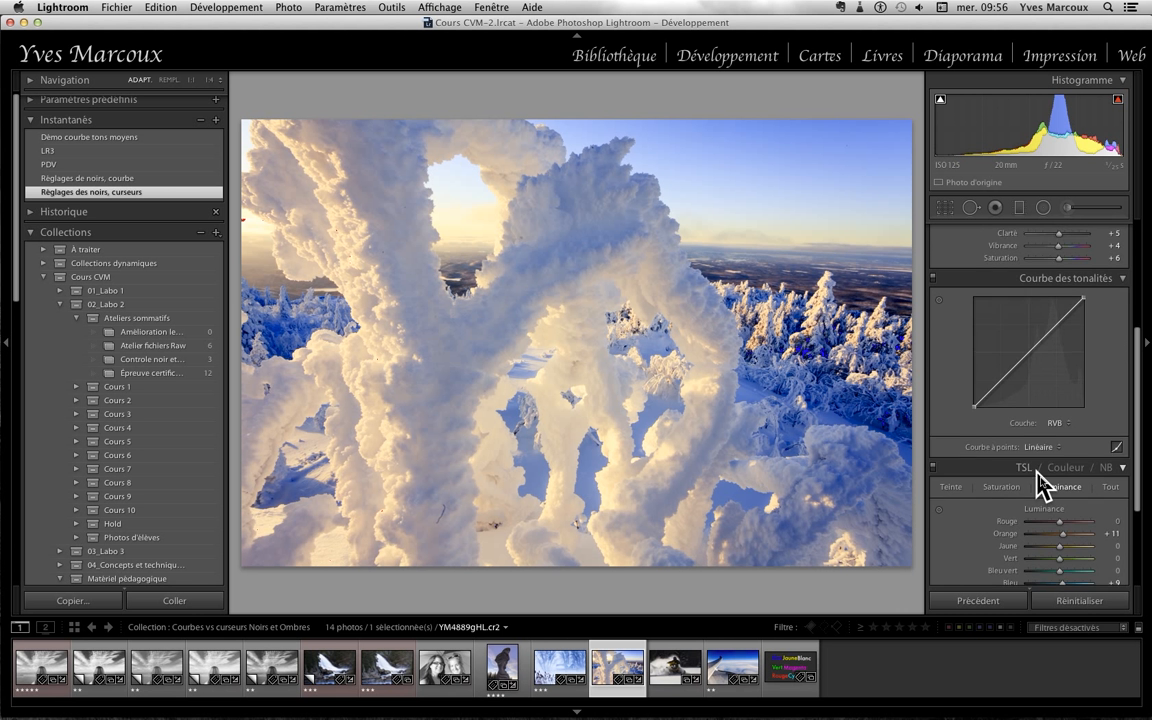
scroll(1043, 487, up, 6)
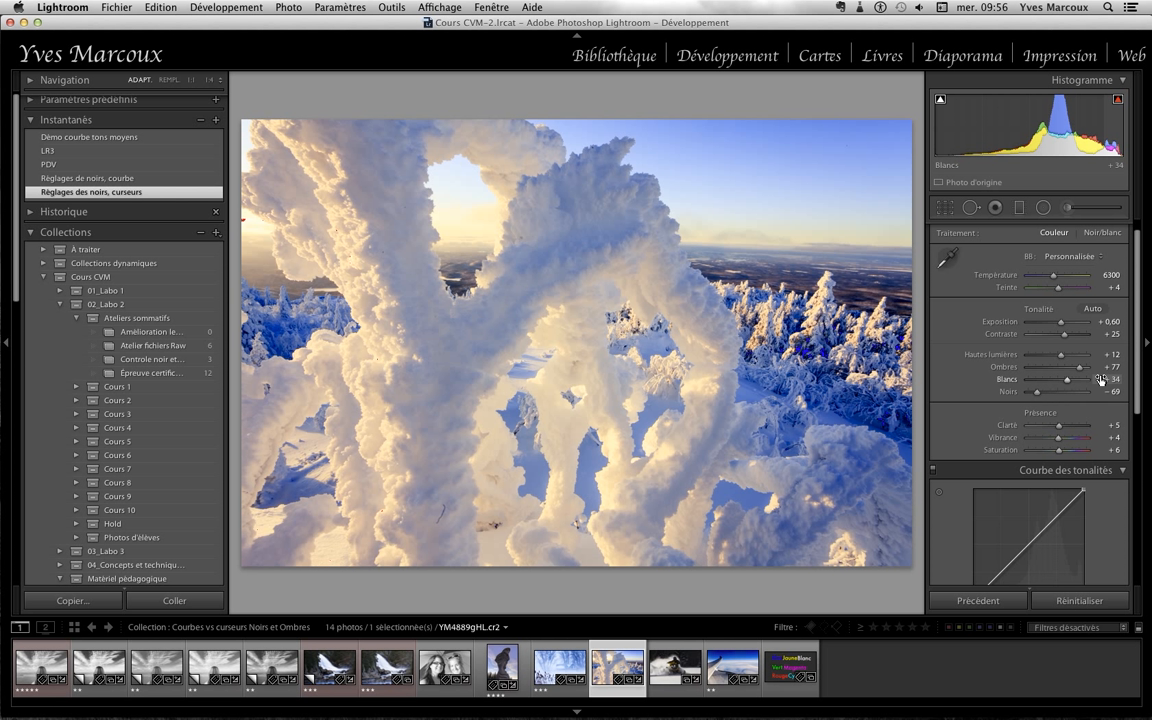
click(140, 180)
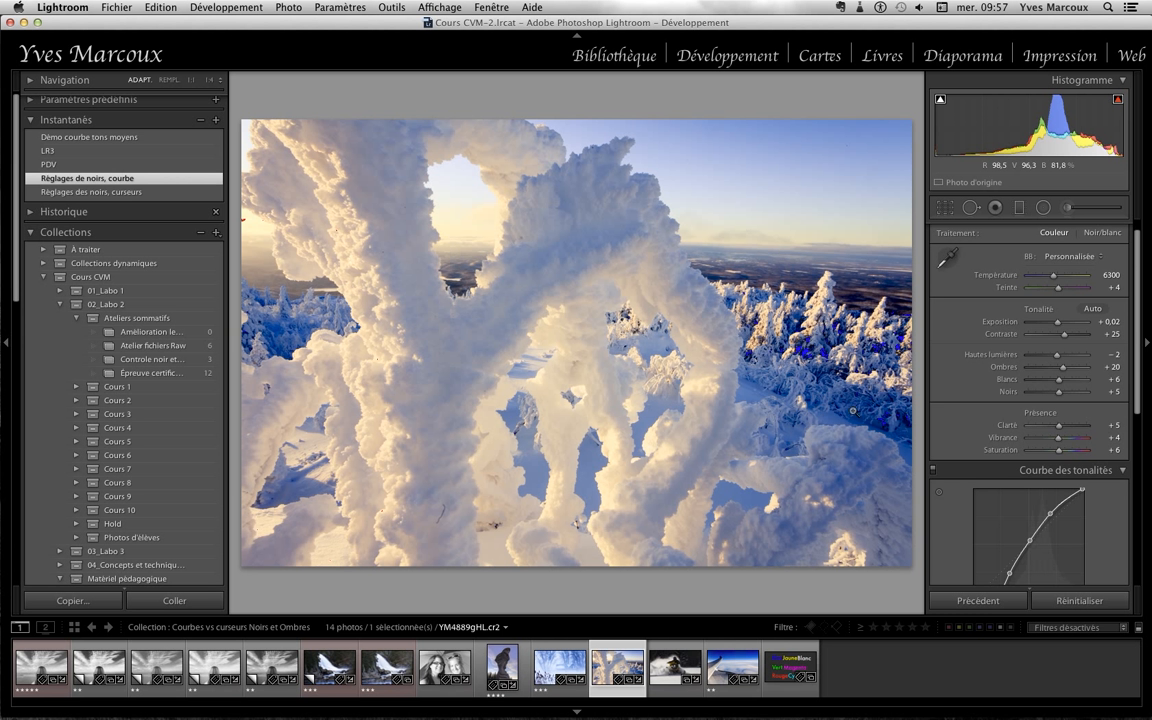
scroll(1059, 444, down, 3)
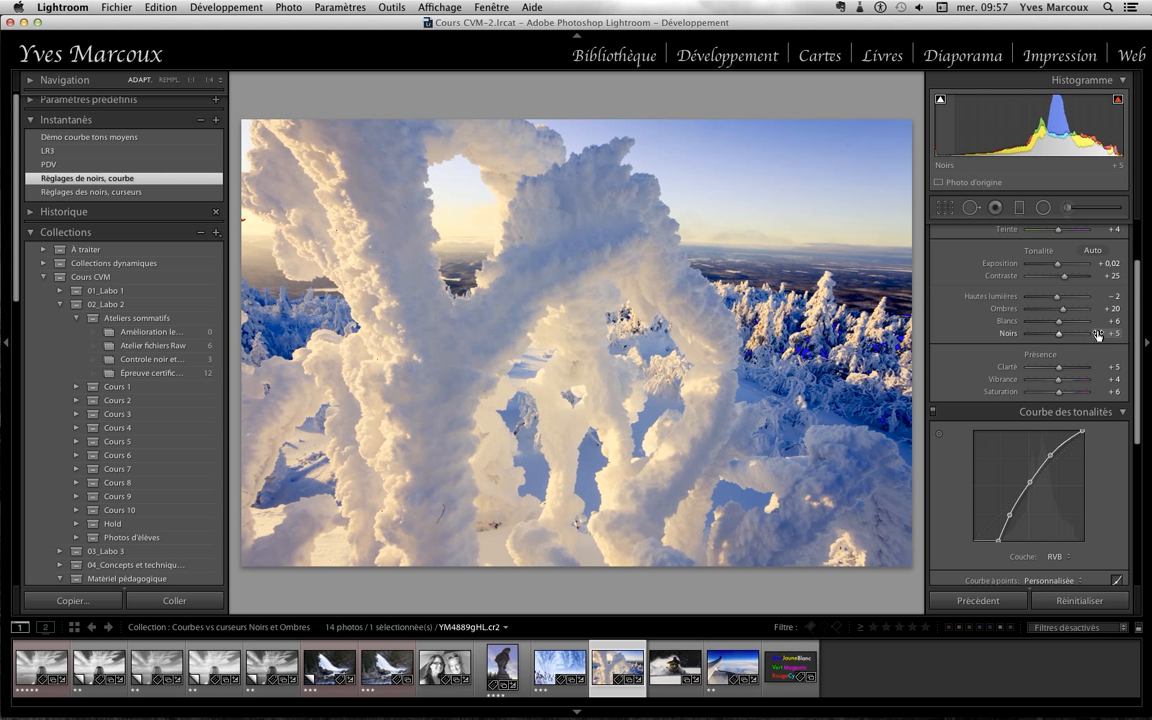
- Compare the snowy house's Original snapshot with the frosted trees' PDV snapshot, finishing on the house's Réglages de bases snapshot
click(562, 670)
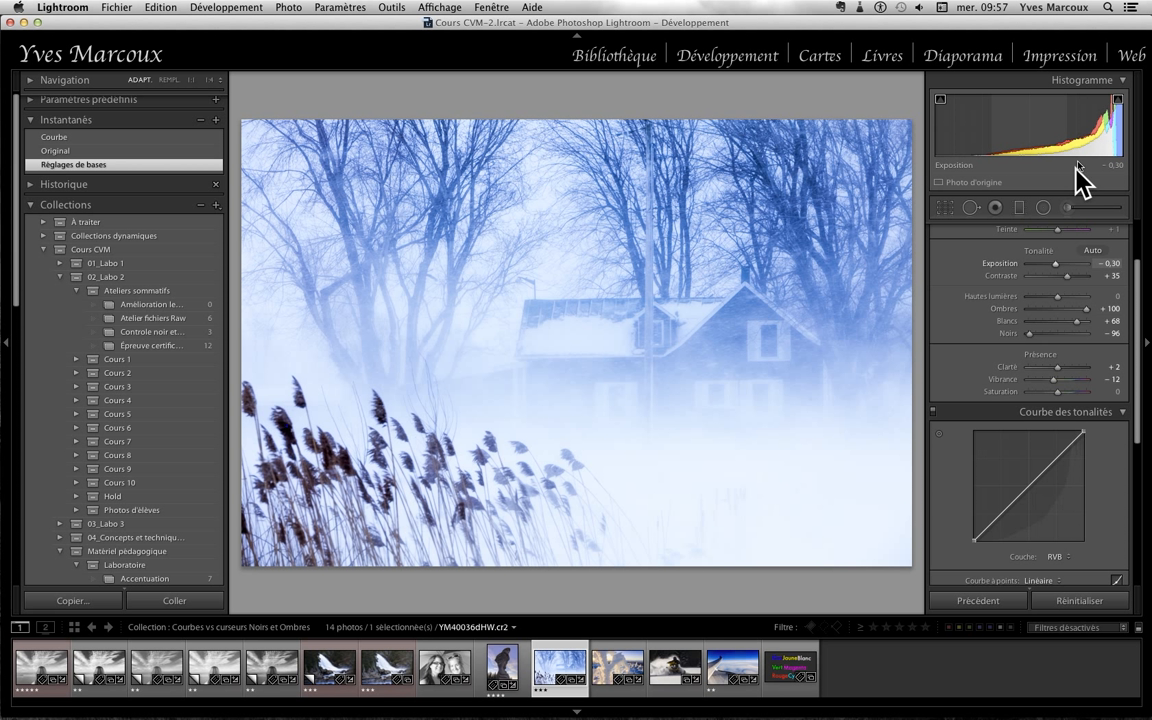
click(108, 151)
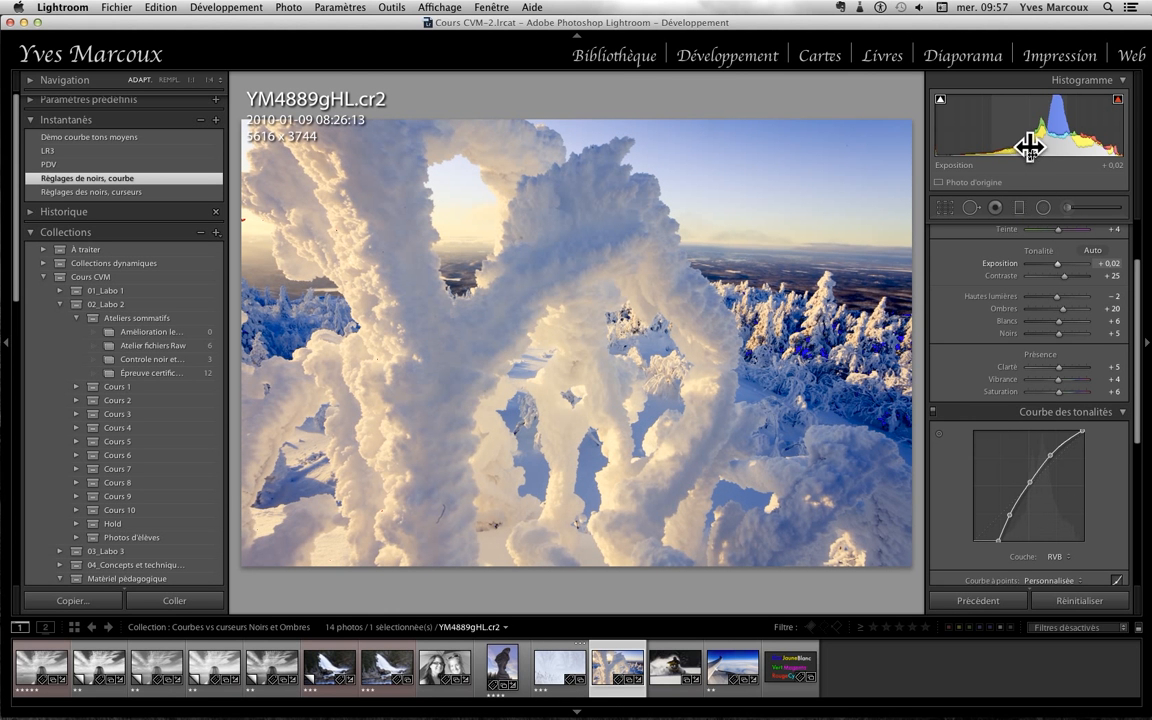
click(107, 166)
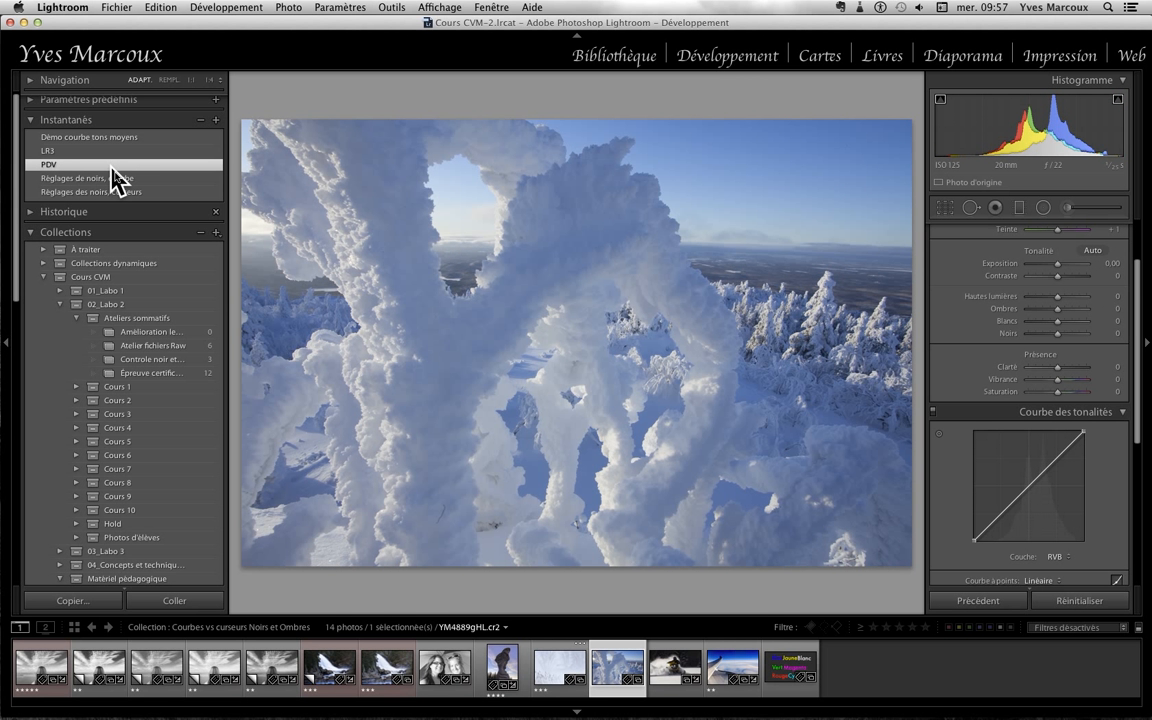
click(555, 663)
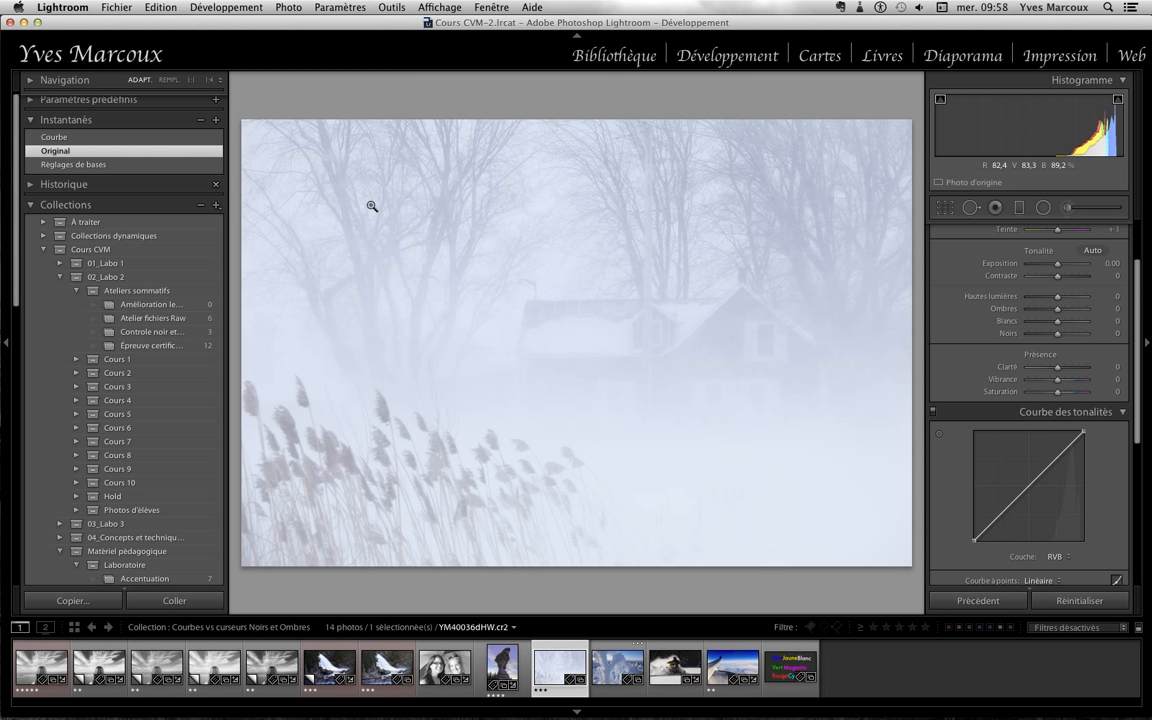
click(134, 165)
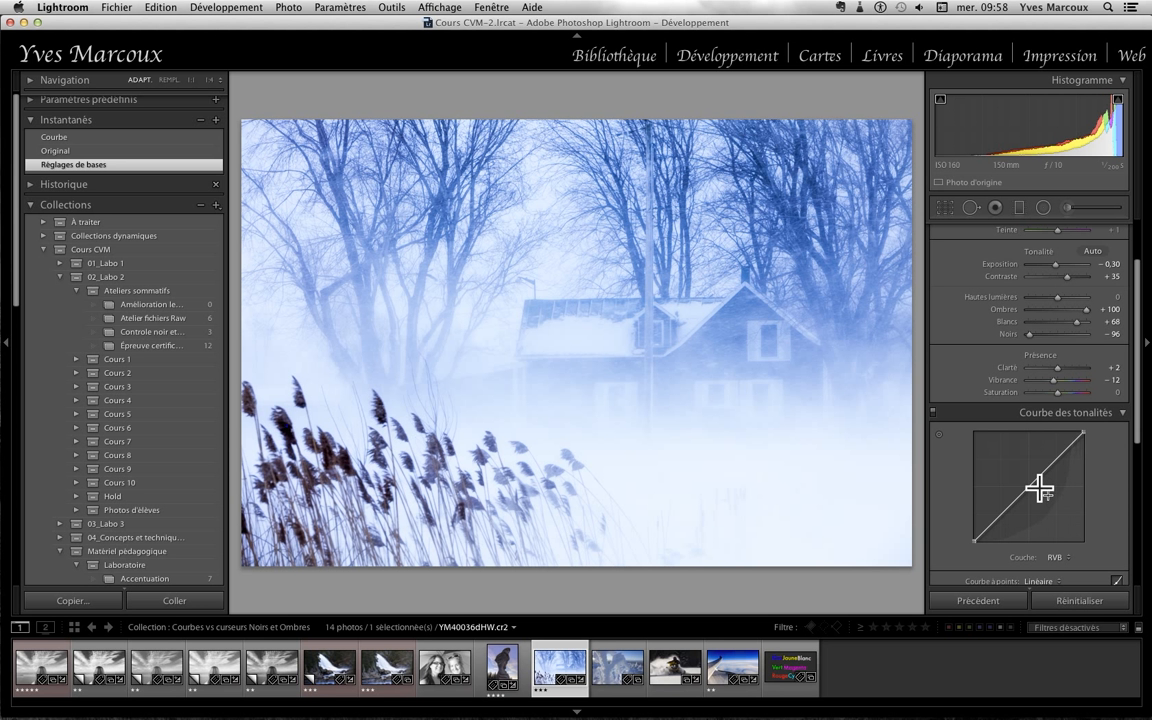
scroll(1039, 488, down, 1)
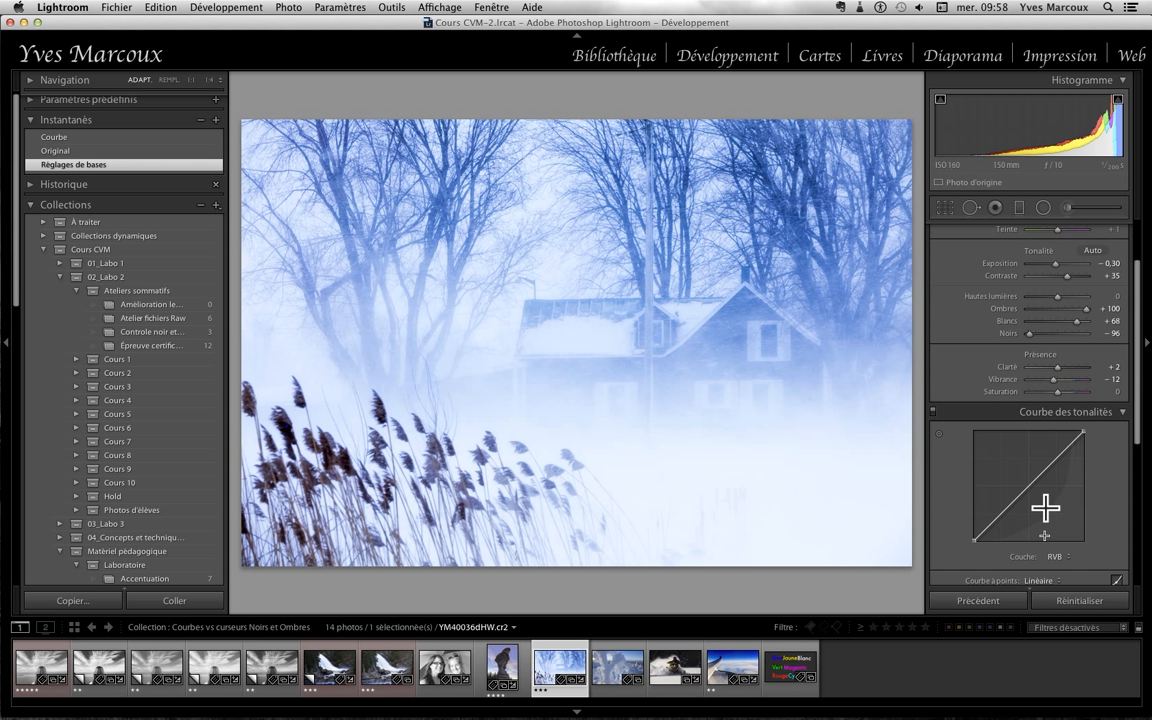
- Open the snowmobile photo and examine its tone curve points, locating the snow's tones with the targeted adjustment tool
click(675, 672)
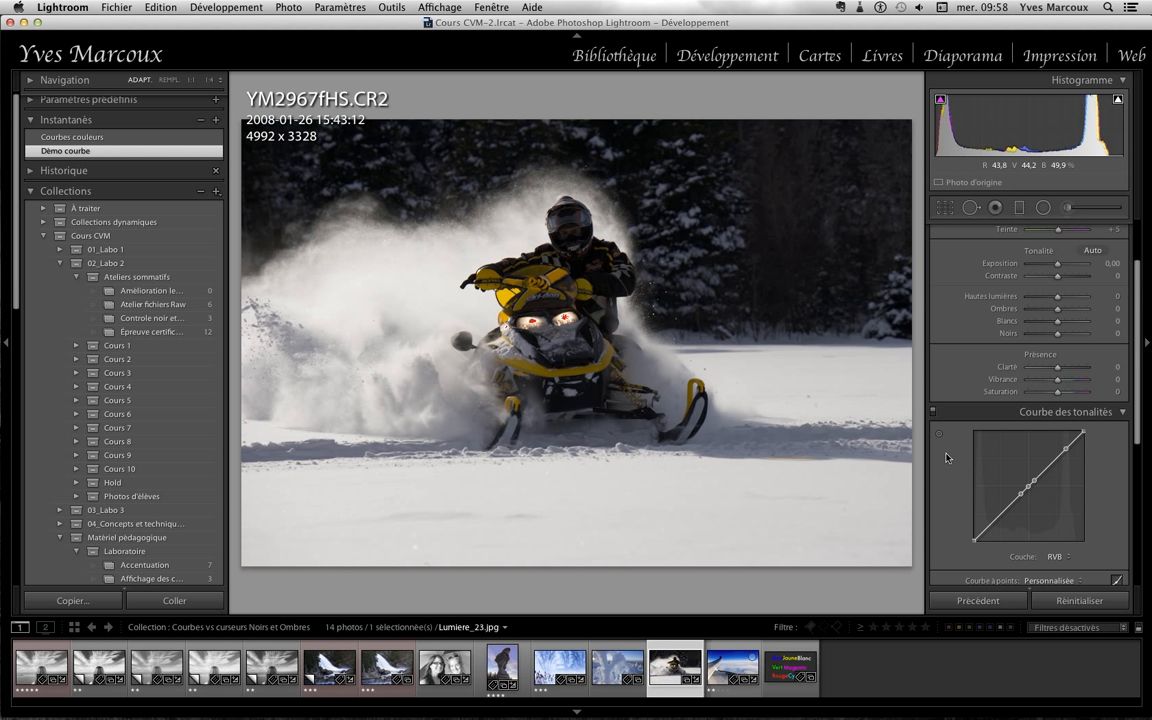
click(1035, 482)
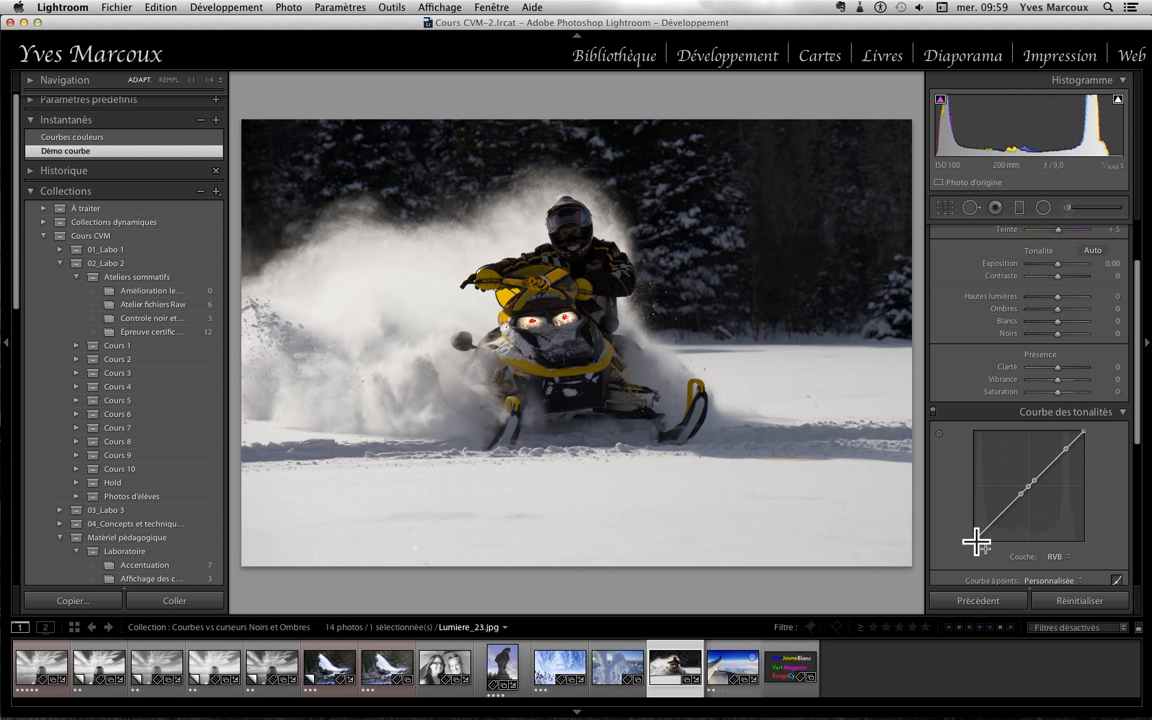
click(1065, 450)
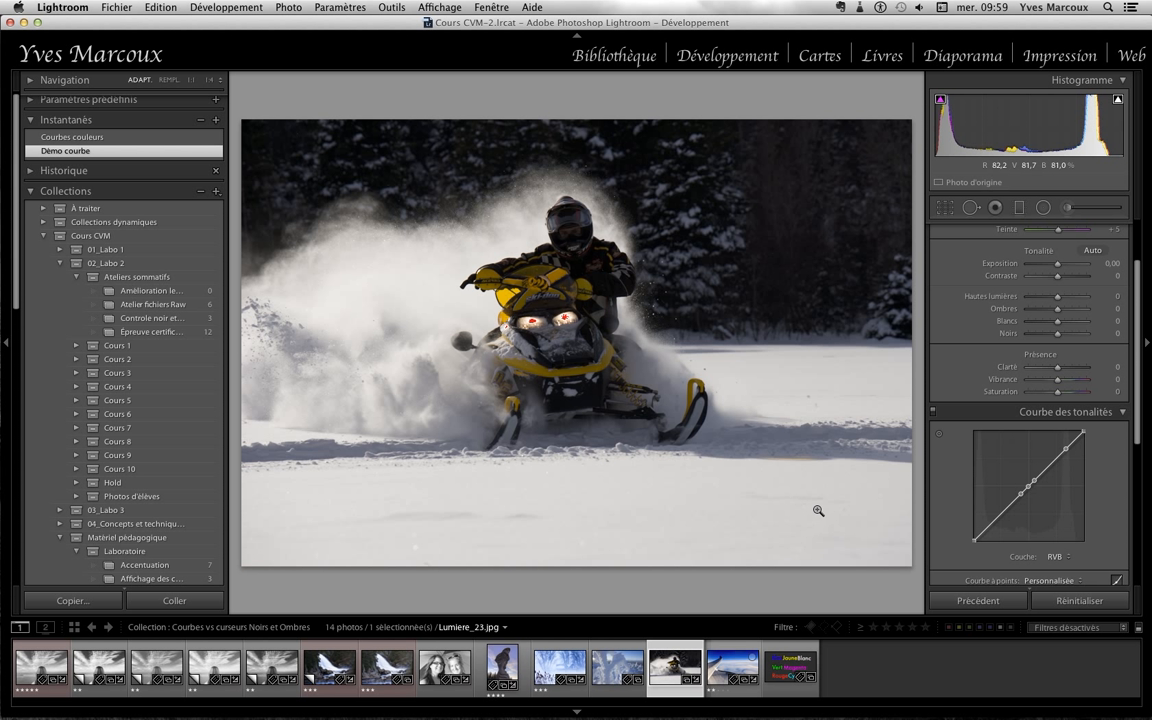
click(939, 433)
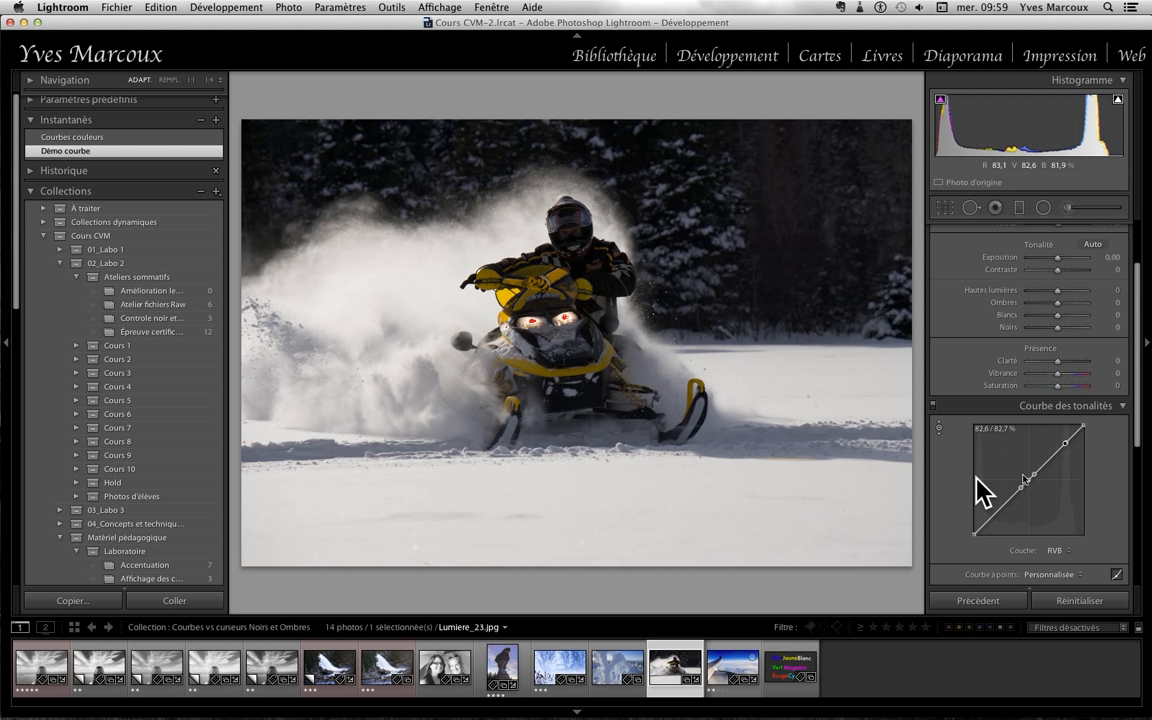
click(937, 427)
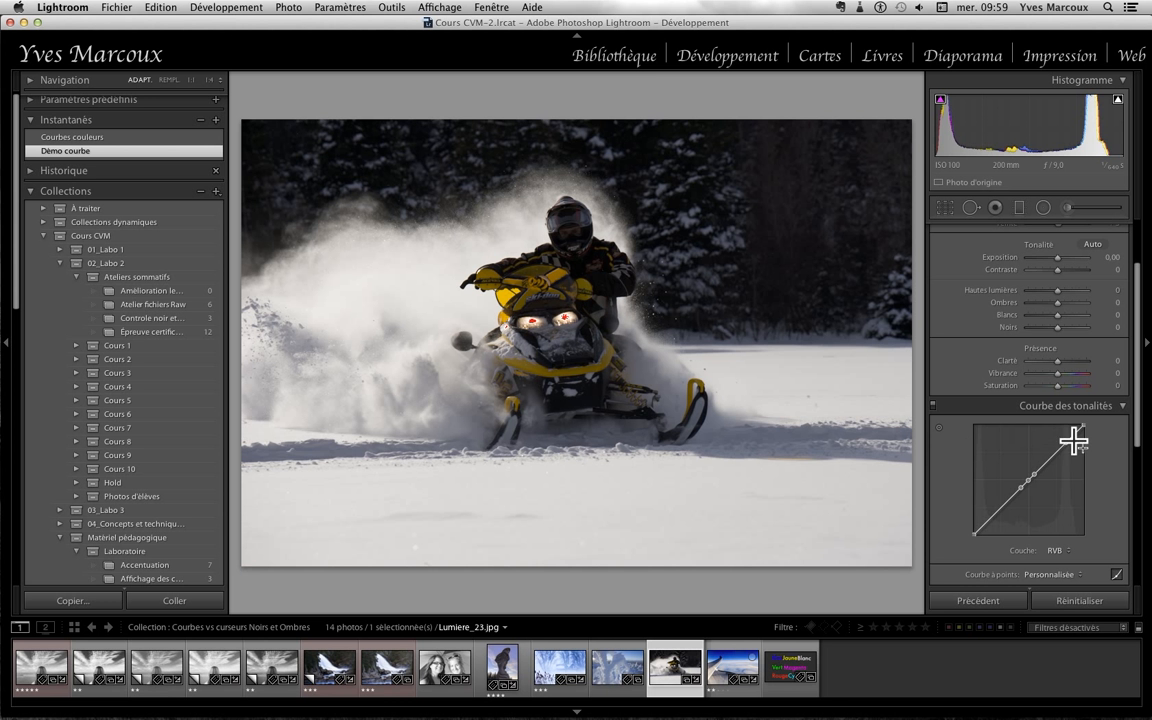
- Lower the tone curve's highlight point to darken the snowmobile photo's snow, and remove that point
drag(1066, 443, 1073, 451)
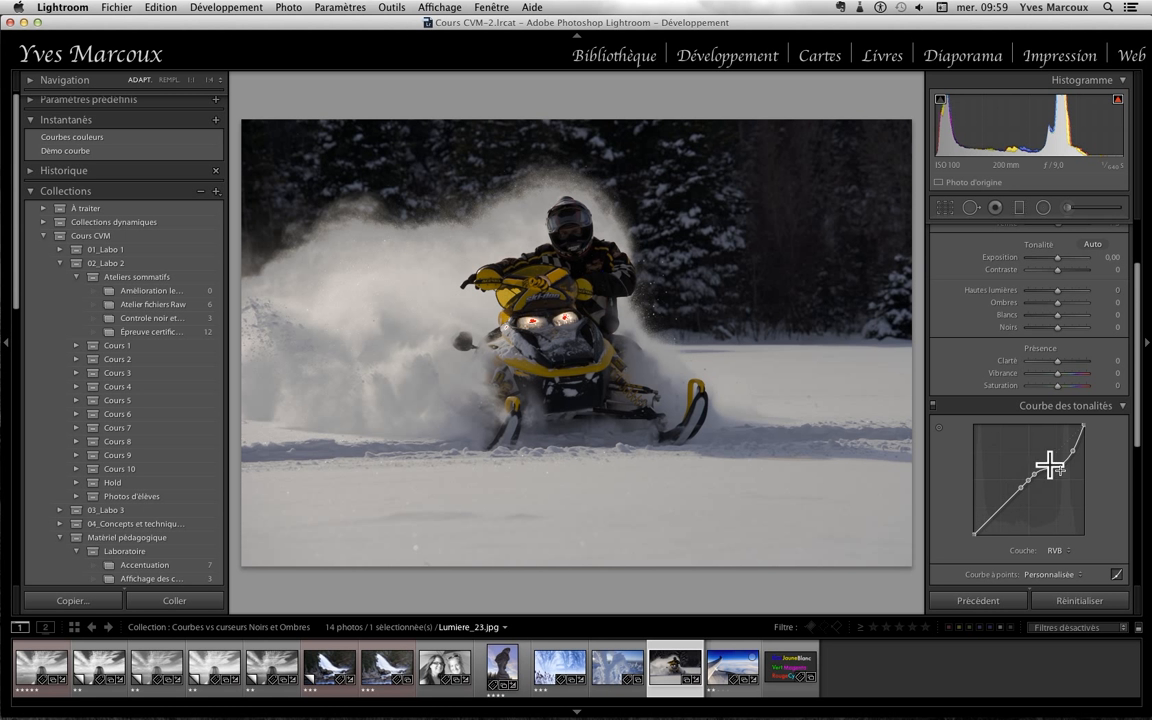
drag(1073, 451, 1118, 378)
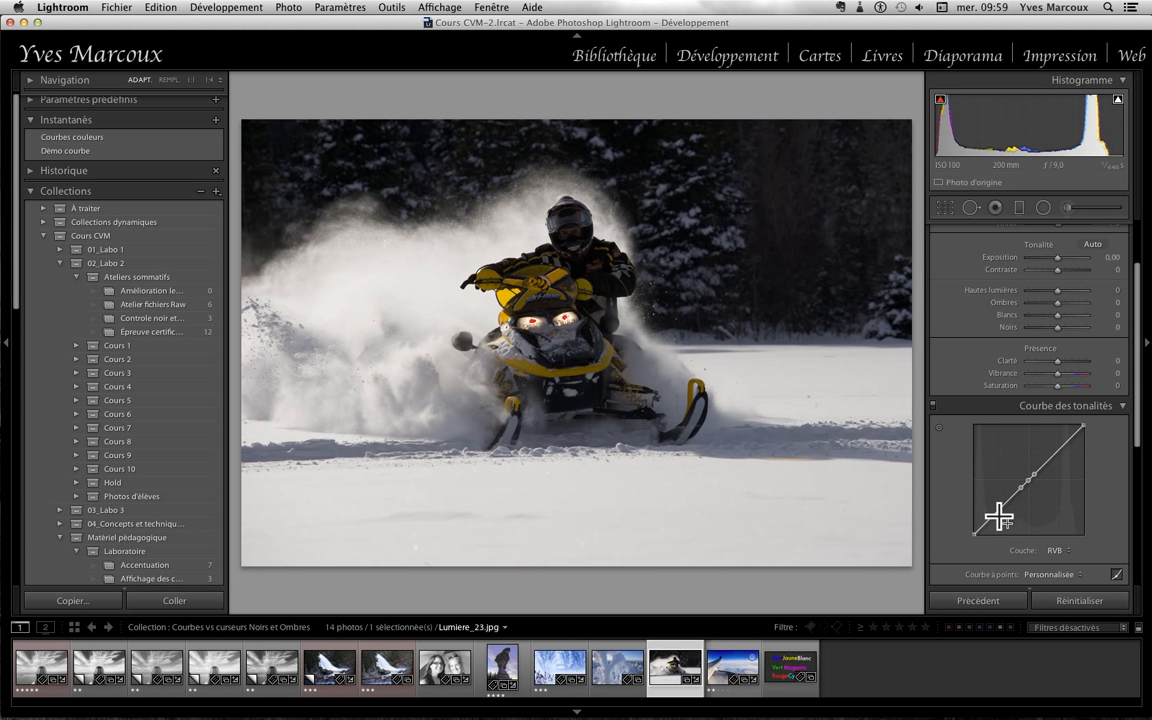
- Raise the shadow part of the snowmobile photo's tone curve, keeping the three midtone points on the diagonal
drag(993, 514, 990, 512)
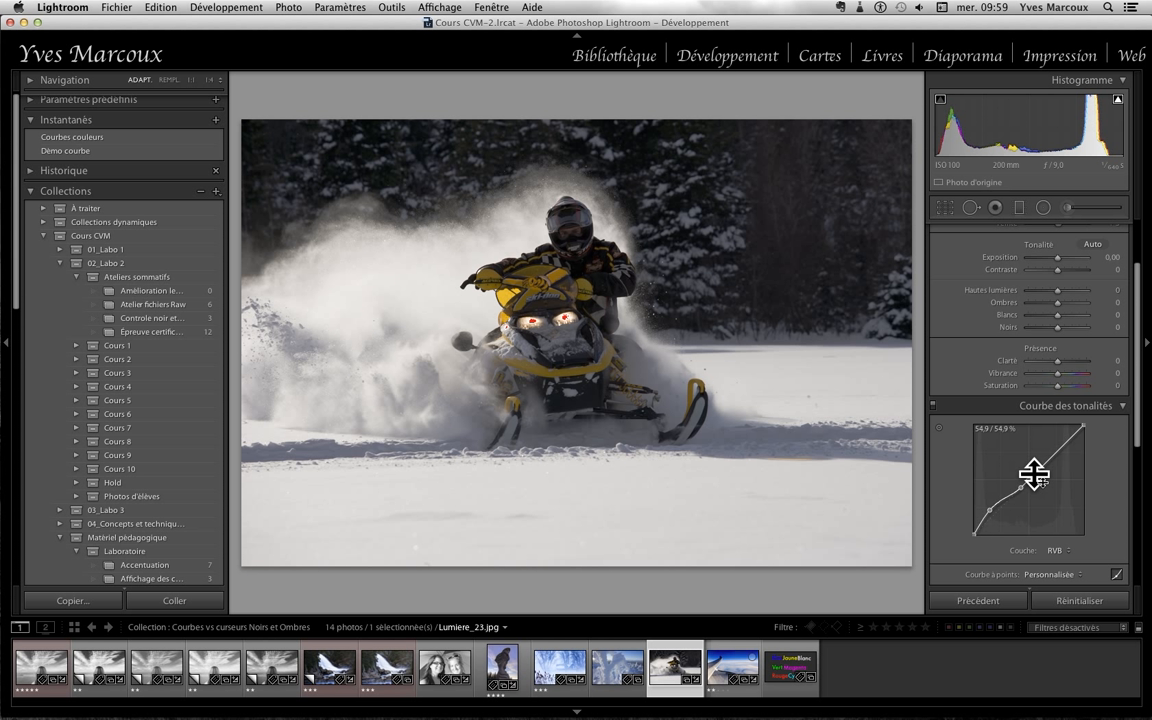
click(1034, 474)
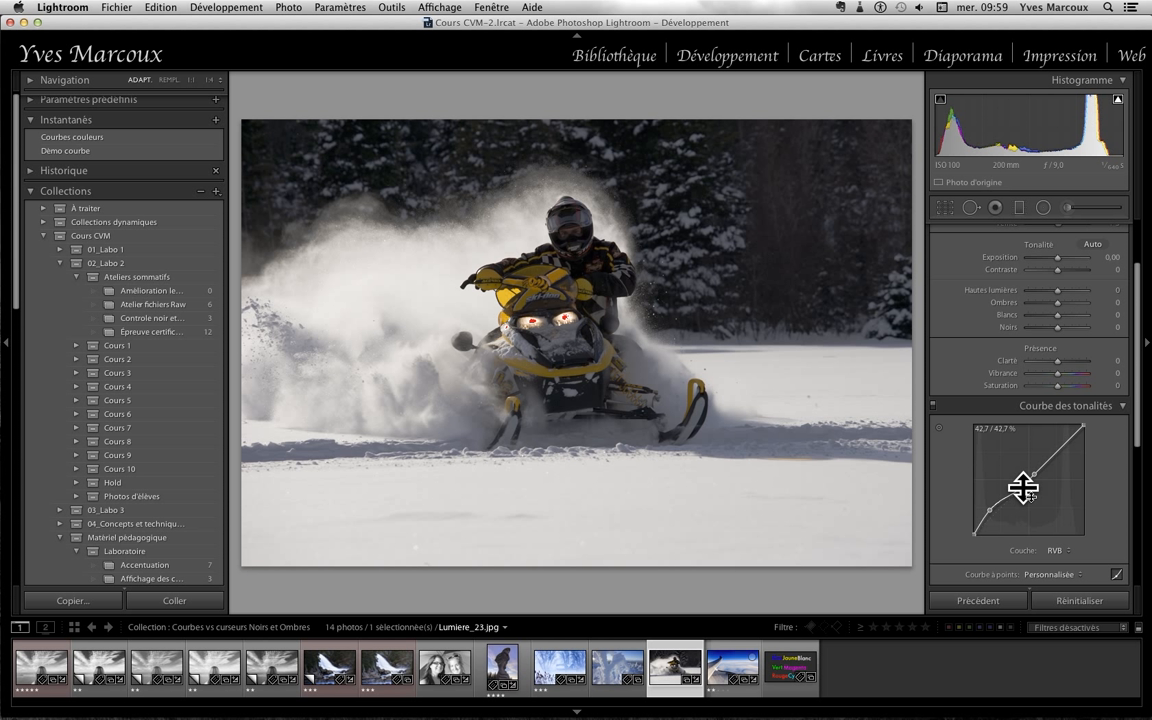
click(1022, 488)
click(1028, 481)
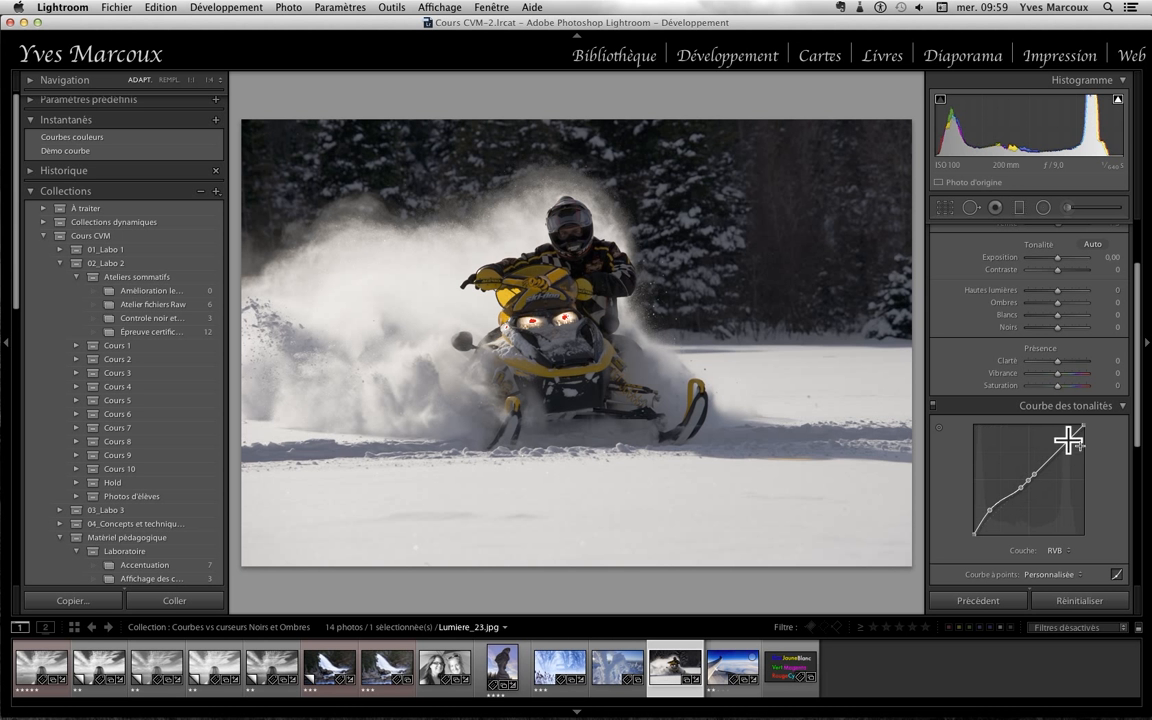
mouse_move(989, 510)
mouse_down()
mouse_move(1001, 518)
mouse_move(992, 508)
mouse_up()
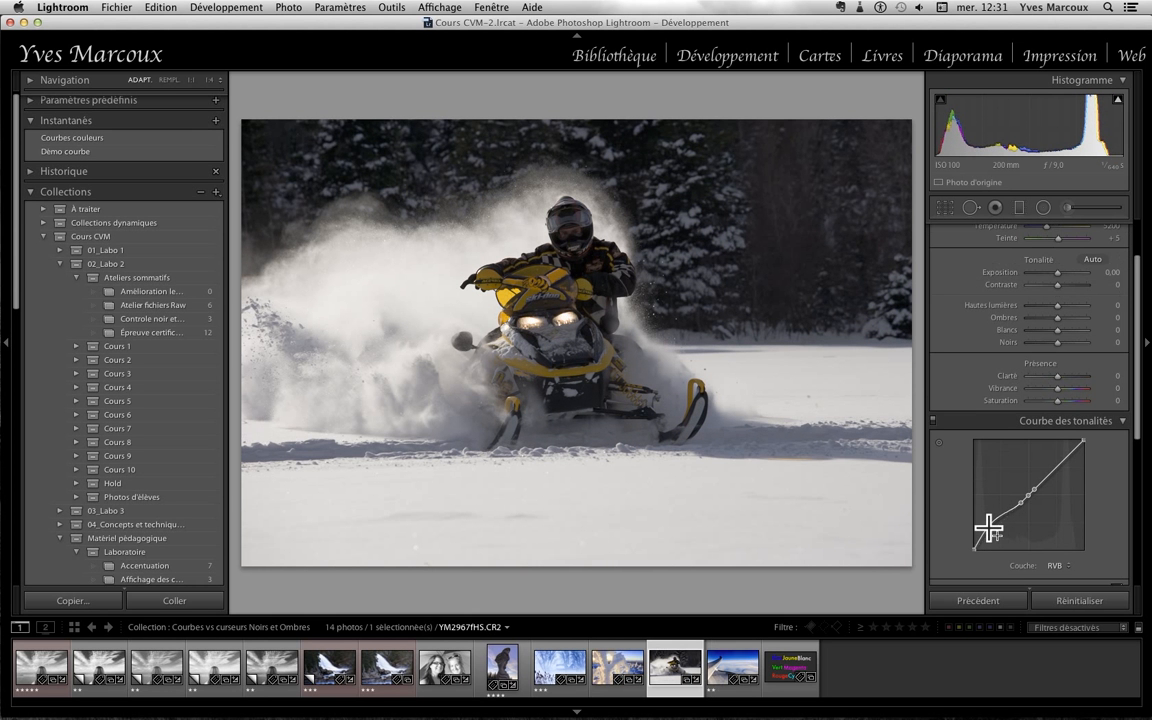
- On the frosted trees photo, lower the tone curve's midtones to darken them, and raise them above the diagonal instead
click(609, 666)
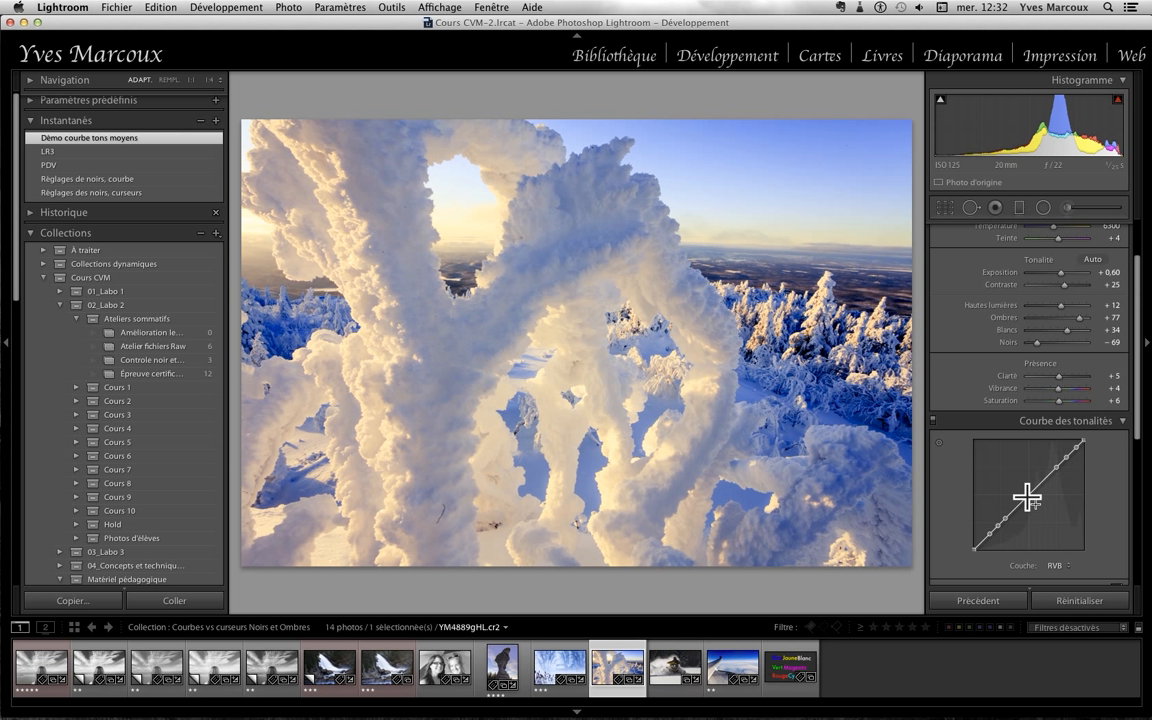
drag(1027, 496, 1036, 498)
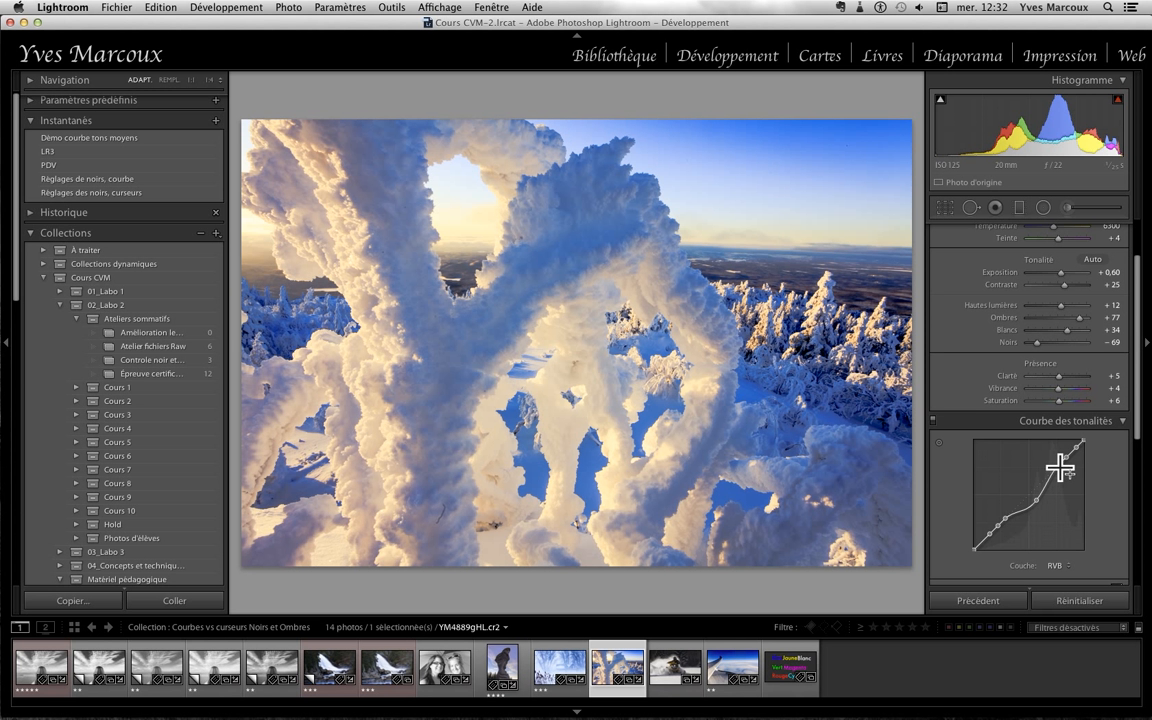
drag(1020, 519, 1005, 517)
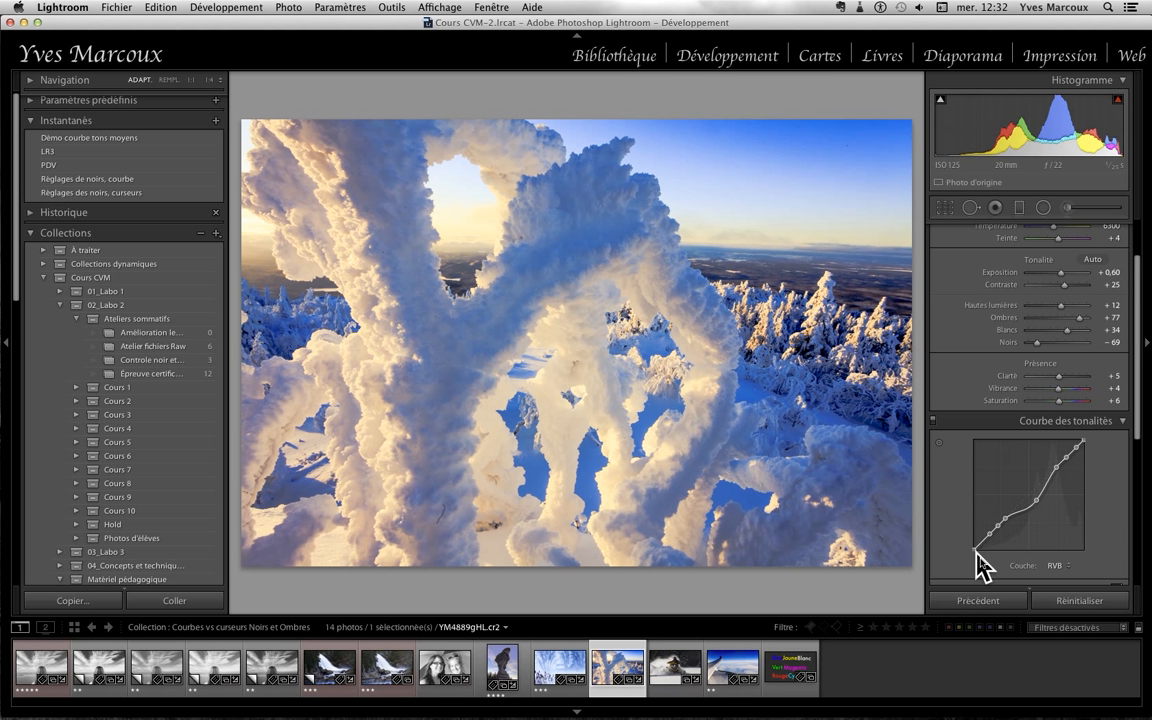
drag(1039, 505, 1022, 489)
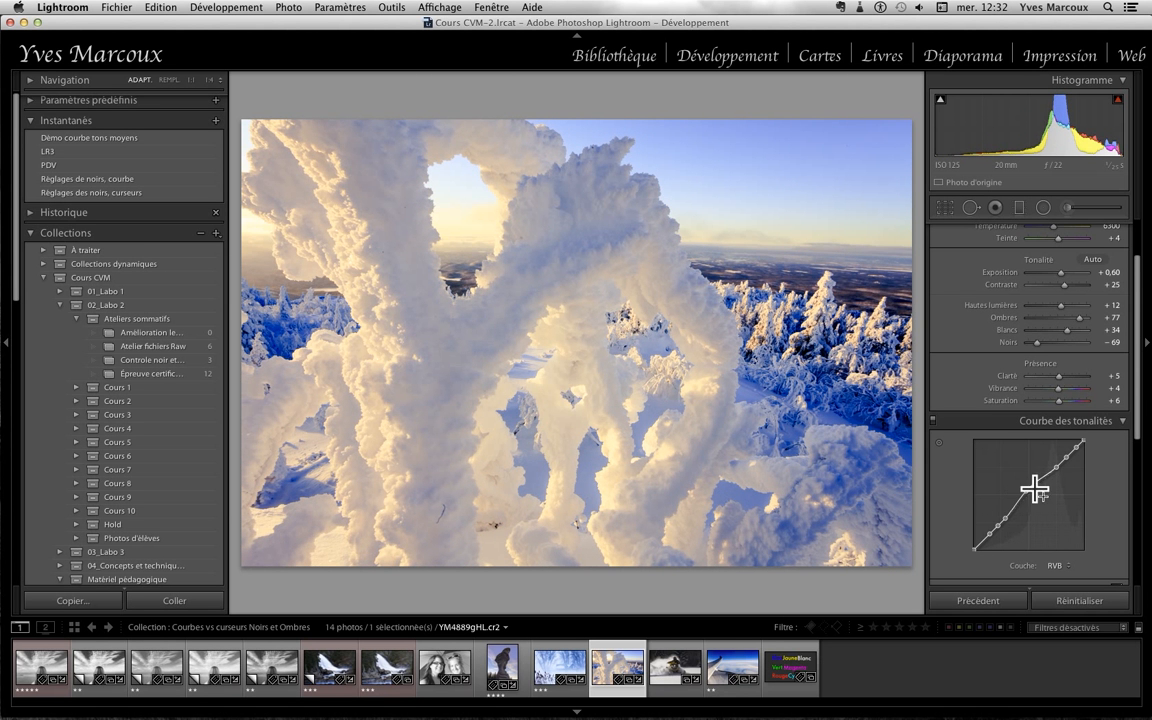
- On the airplane wing photo, lower the midtones of the Rouge channel's tone curve to shift the colours towards cyan
click(735, 680)
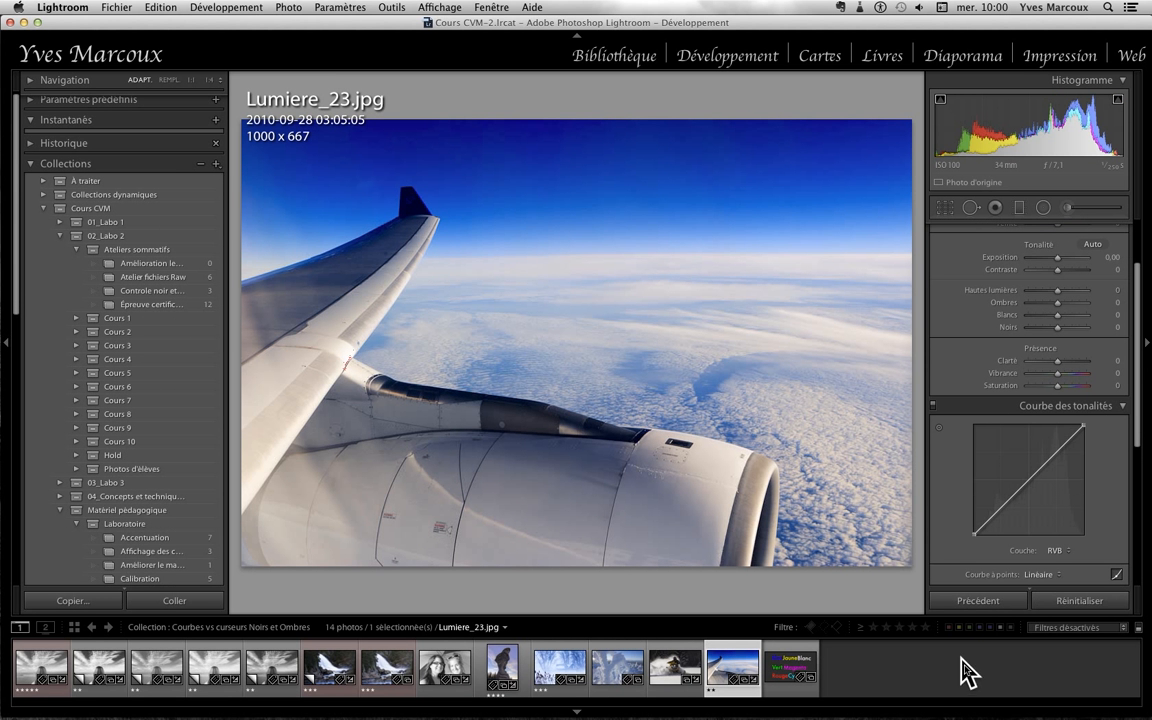
click(1056, 551)
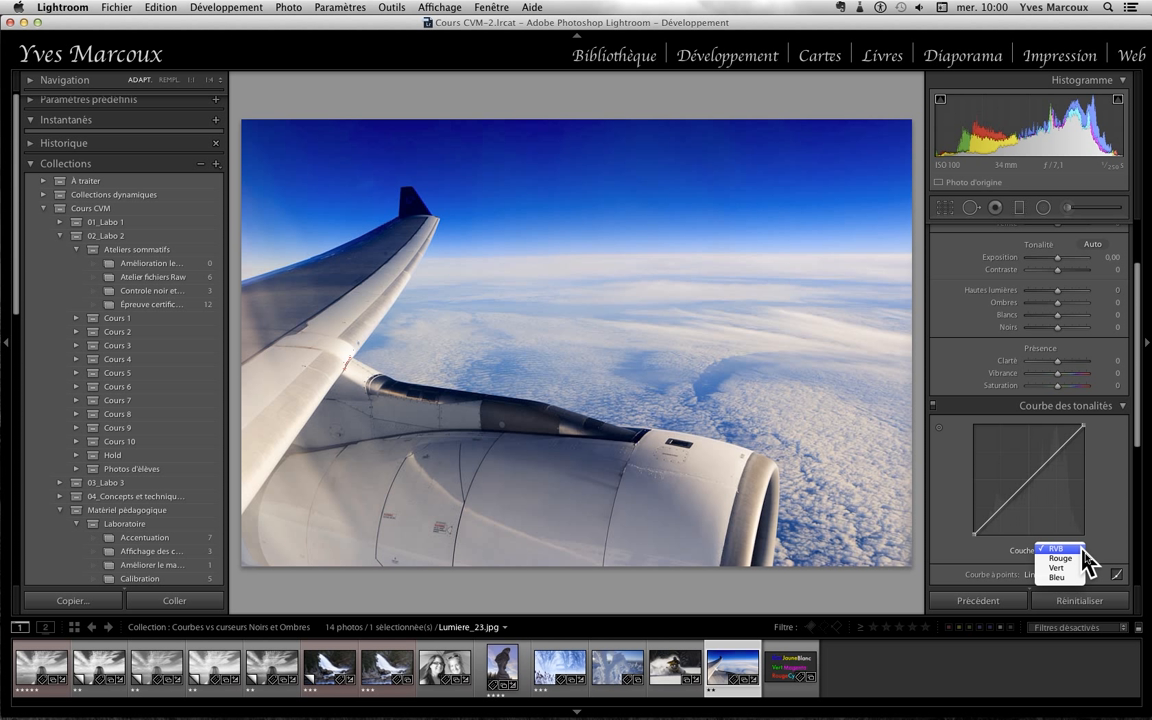
click(1080, 558)
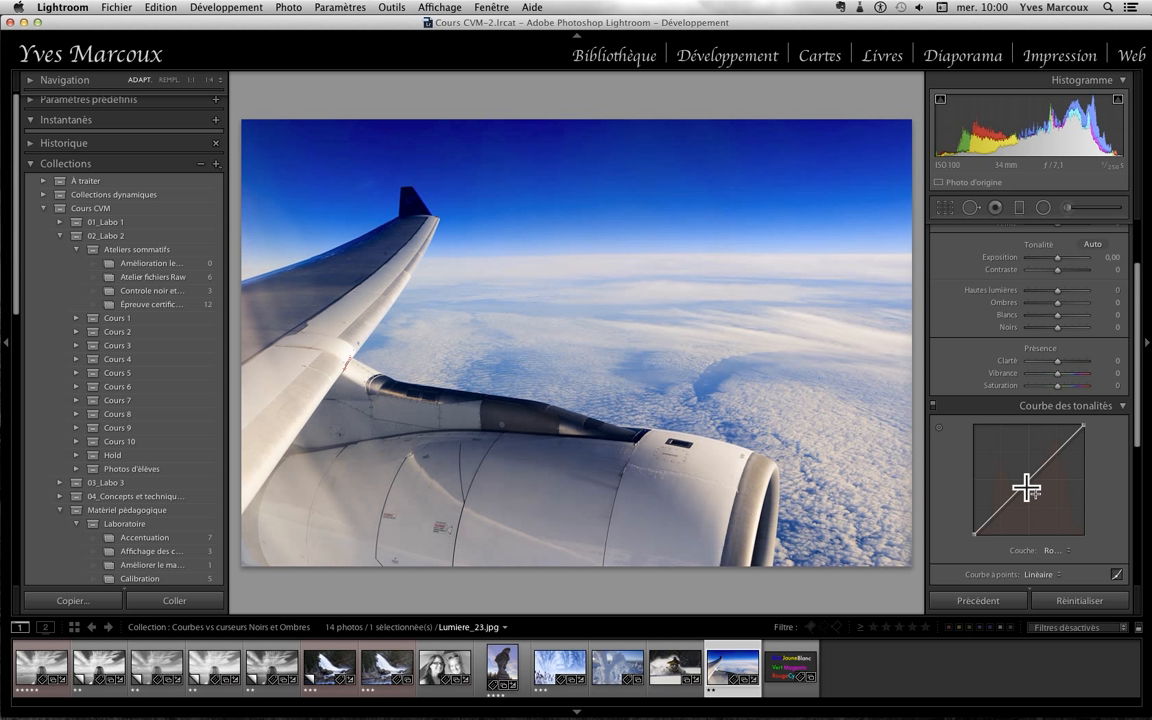
mouse_move(1025, 485)
mouse_down()
mouse_move(1015, 473)
mouse_move(1044, 489)
mouse_up()
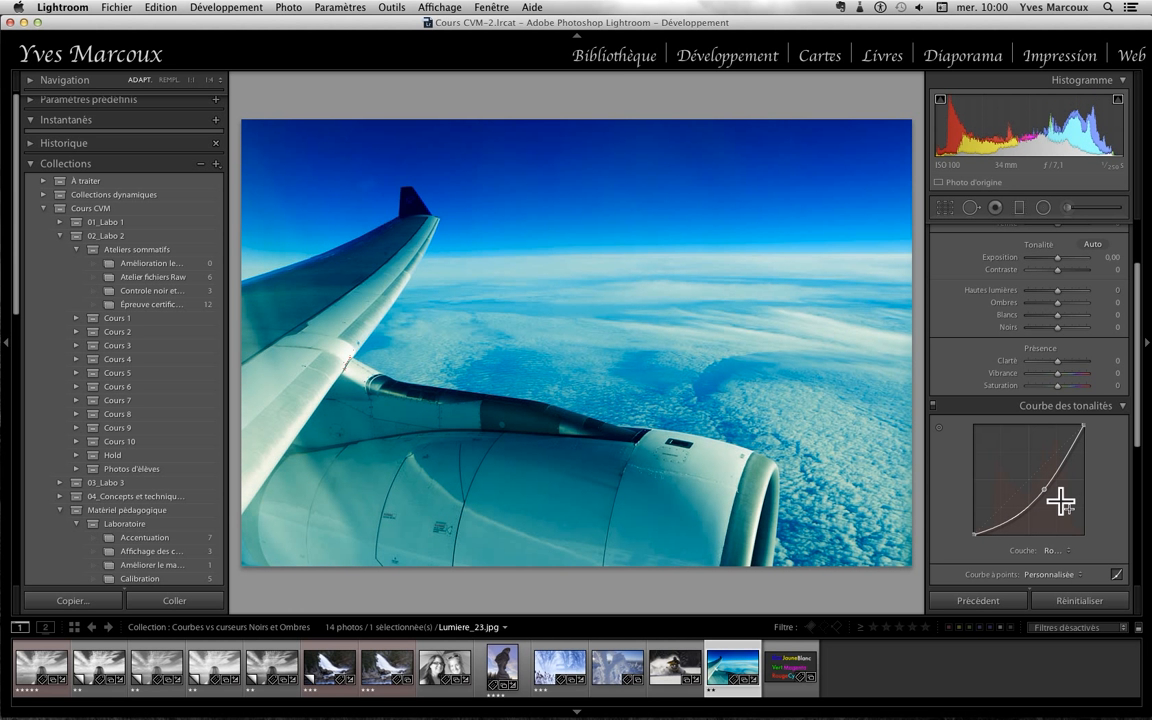
- Undo the Rouge channel curve change on the airplane wing photo and display the colour pairs chart RVBJMCBN.jpg
key(super+z)
click(788, 677)
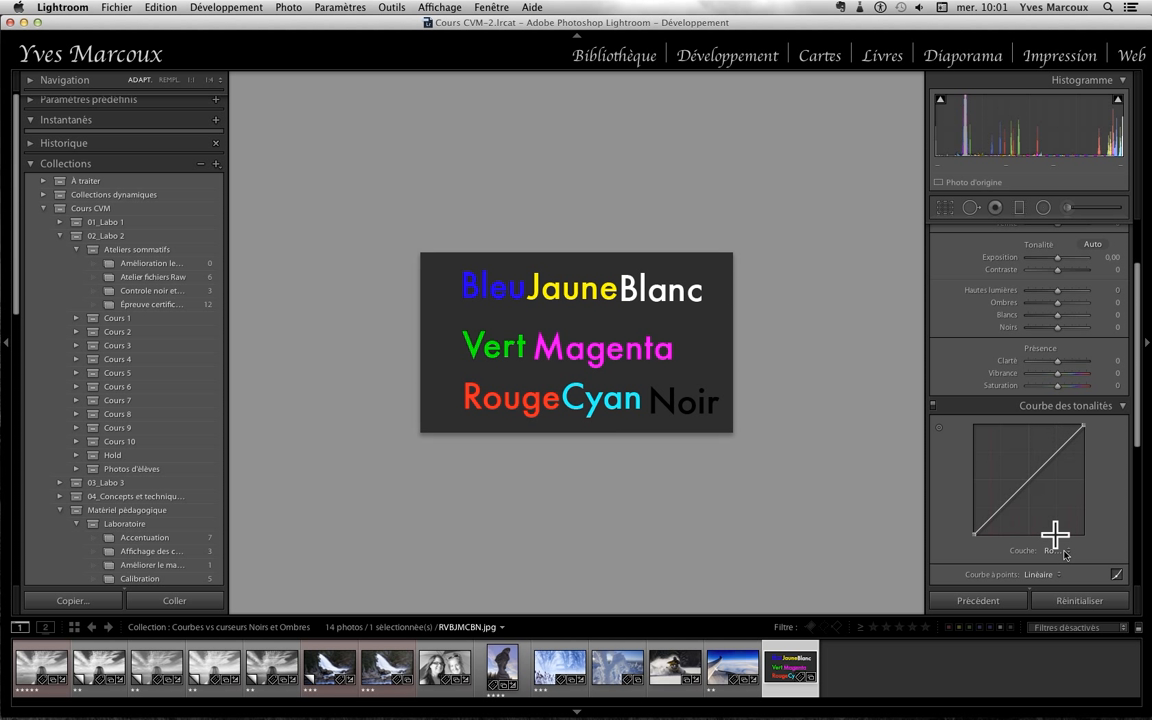
- On the airplane wing photo, lower the midtones of the Vert channel's tone curve to shift colours towards magenta, and undo the change
click(748, 674)
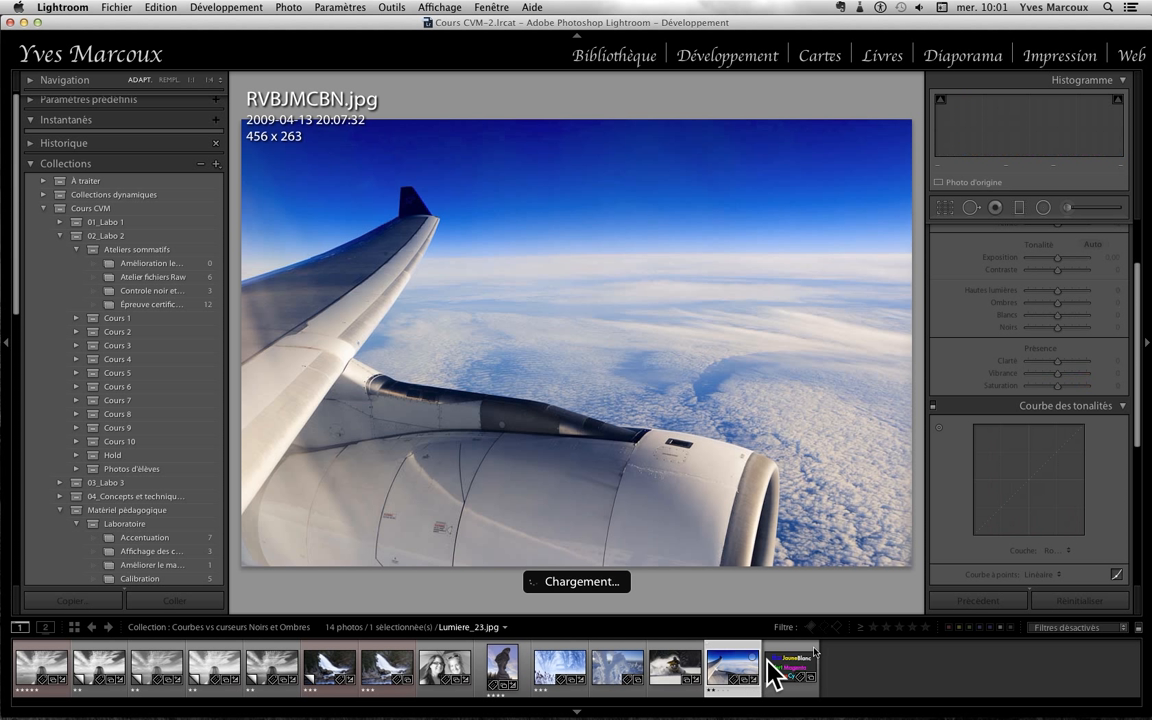
click(1062, 553)
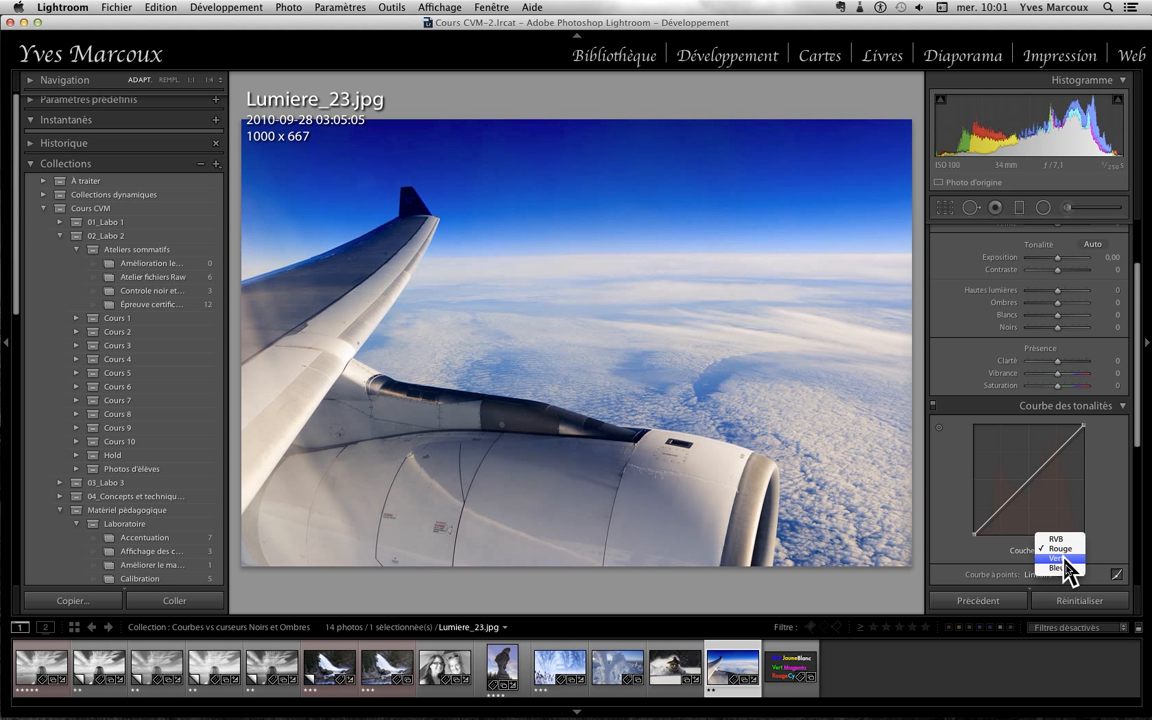
click(1060, 559)
drag(1012, 495, 1052, 496)
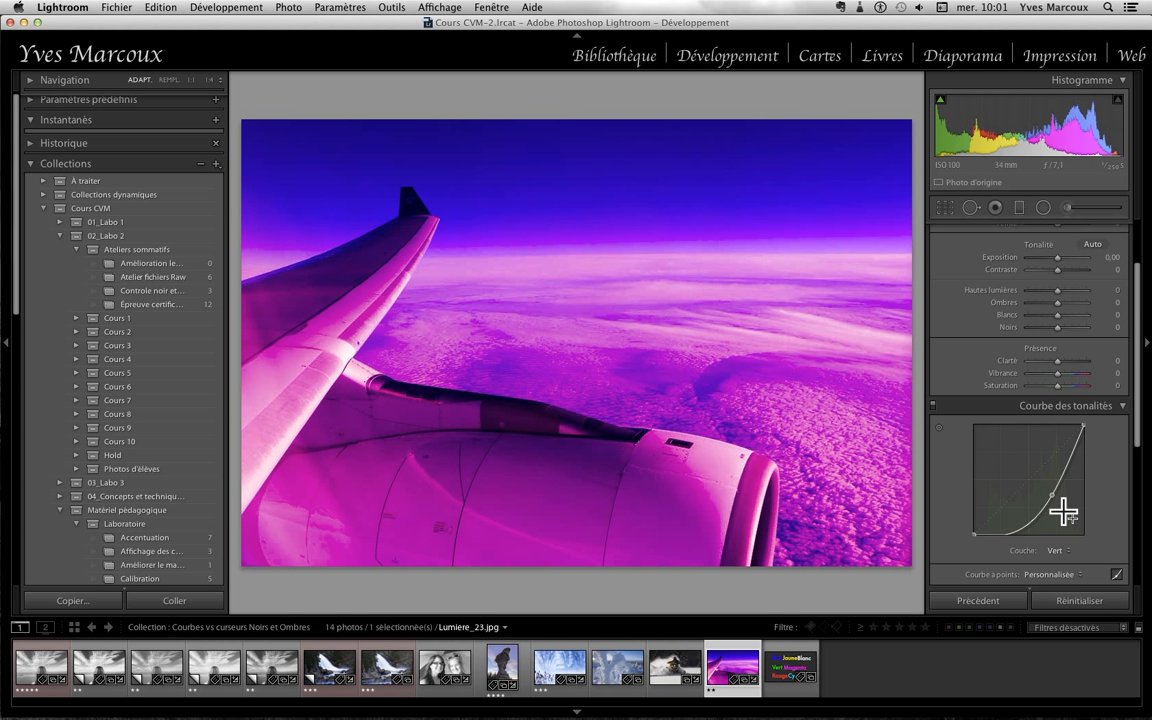
key(super+z)
- Lower the airplane photo's Bleu channel curve to about 69/42 % to shift colours towards yellow, undo it, and check the colour pairs chart
click(1056, 550)
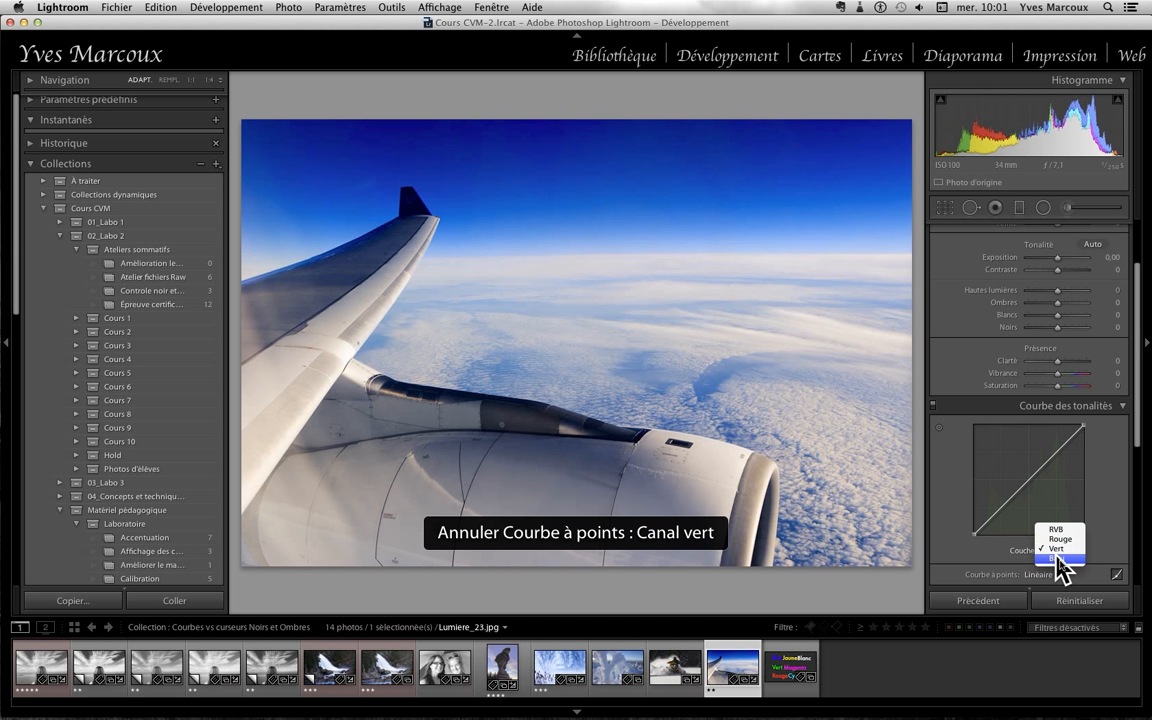
click(1059, 566)
drag(1020, 488, 1049, 489)
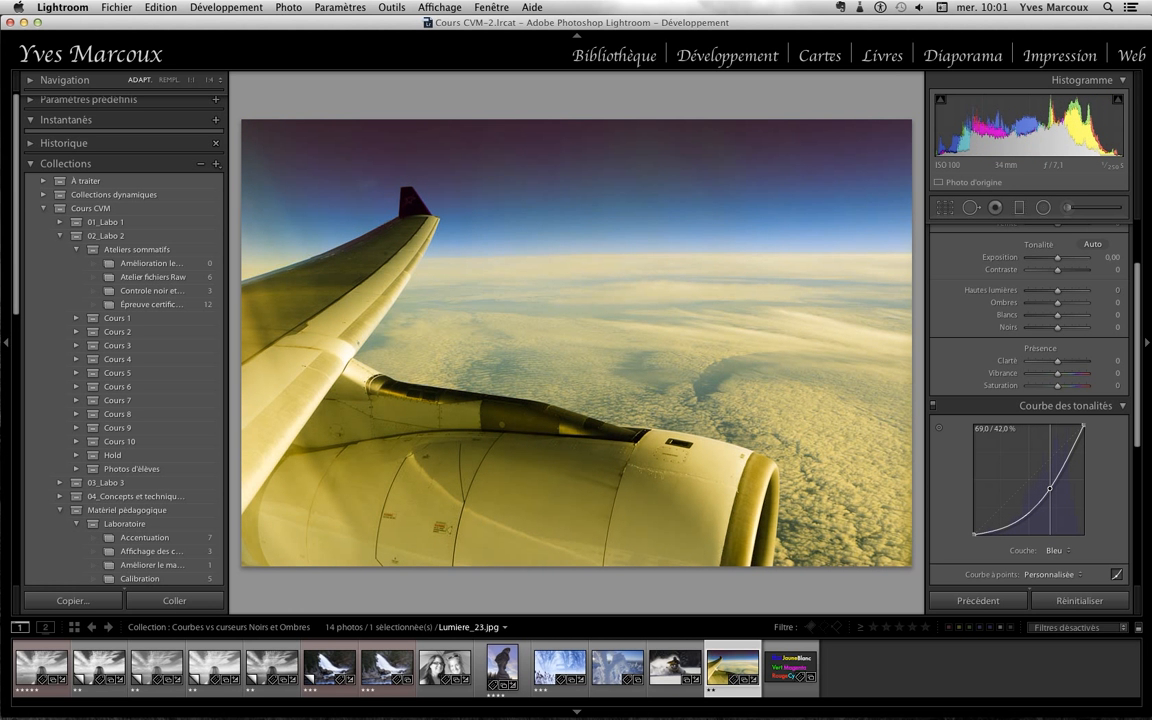
key(super+z)
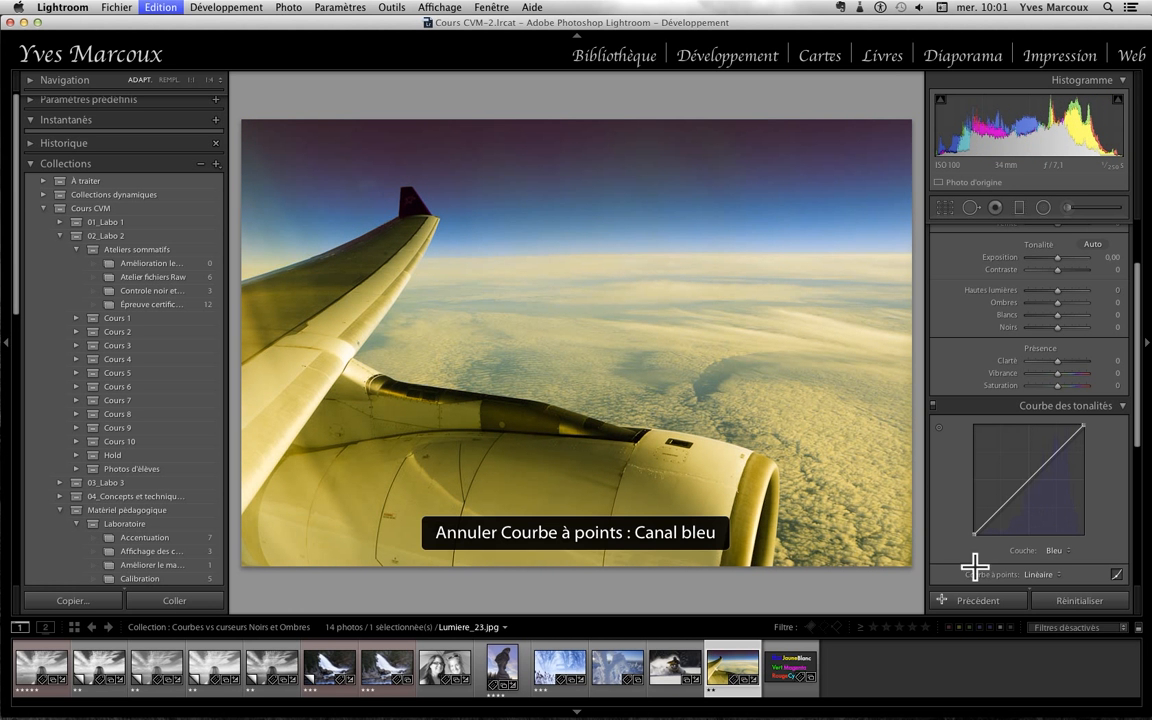
click(789, 665)
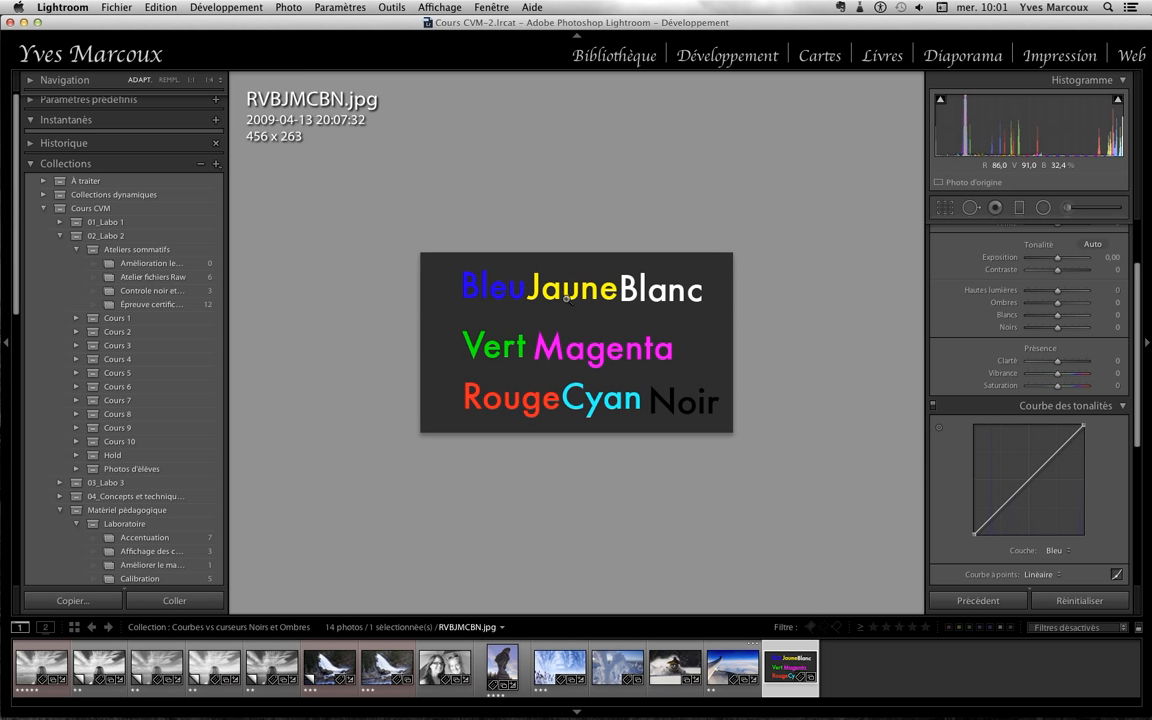
- Apply the Courbes couleurs snapshot to the snowmobile photo and examine the midtone and highlight points of its Bleu channel curve
click(666, 670)
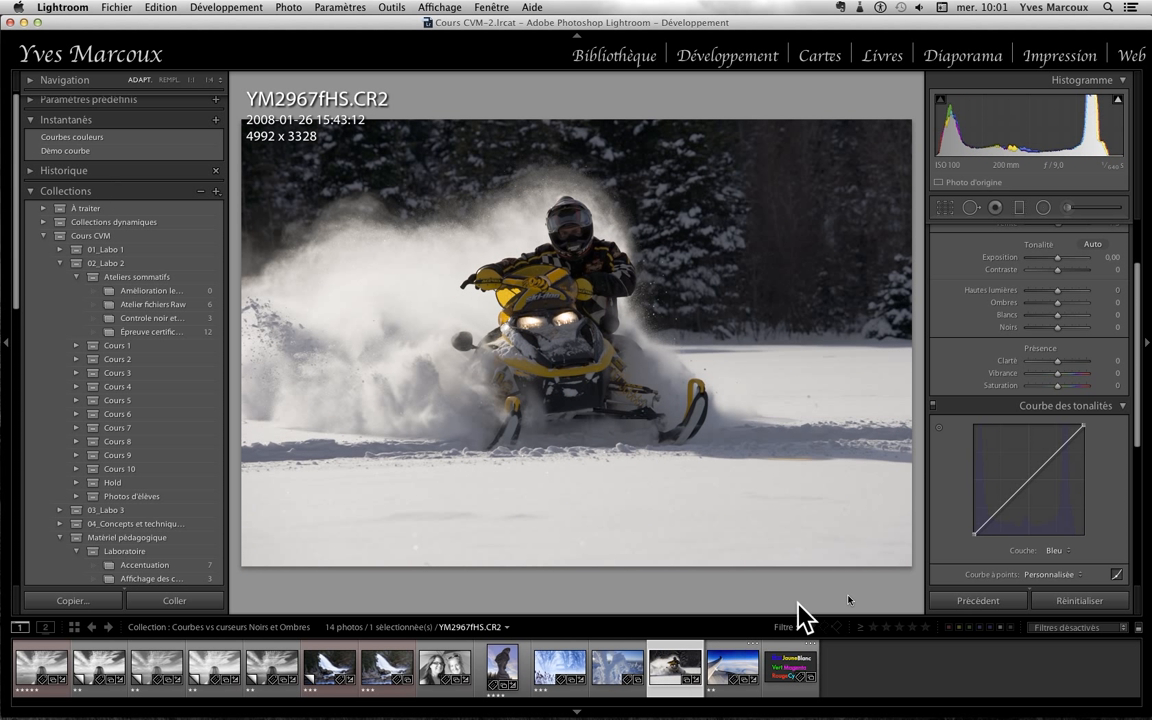
click(118, 138)
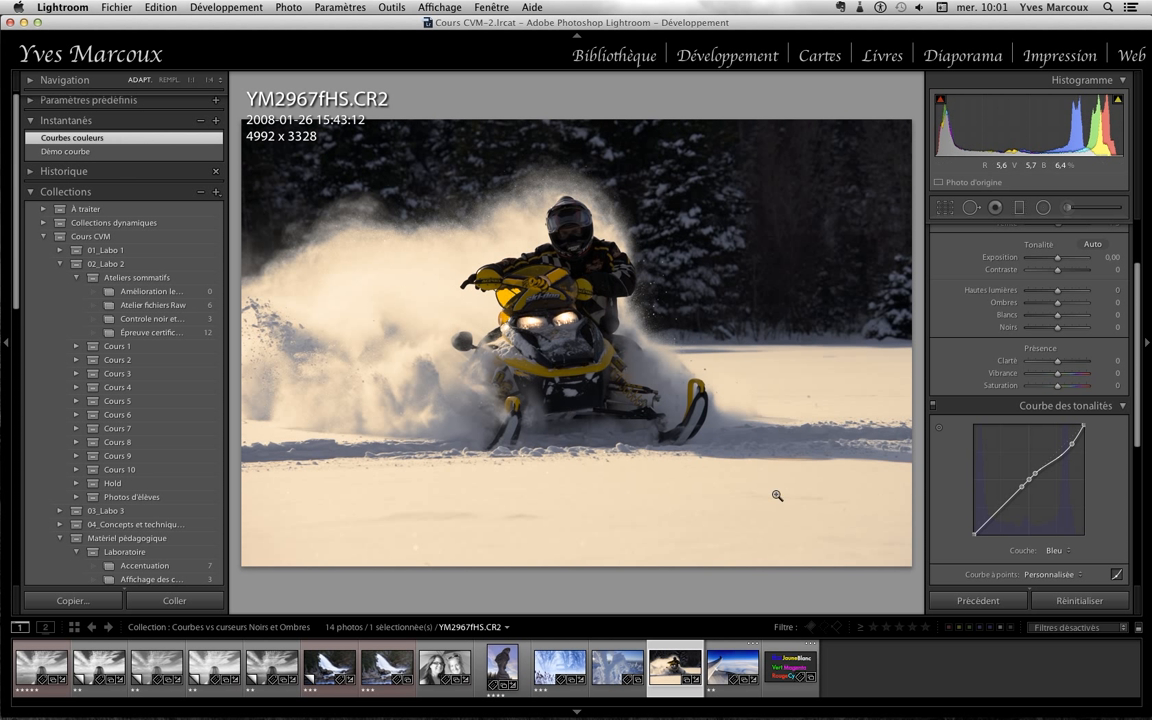
click(1022, 489)
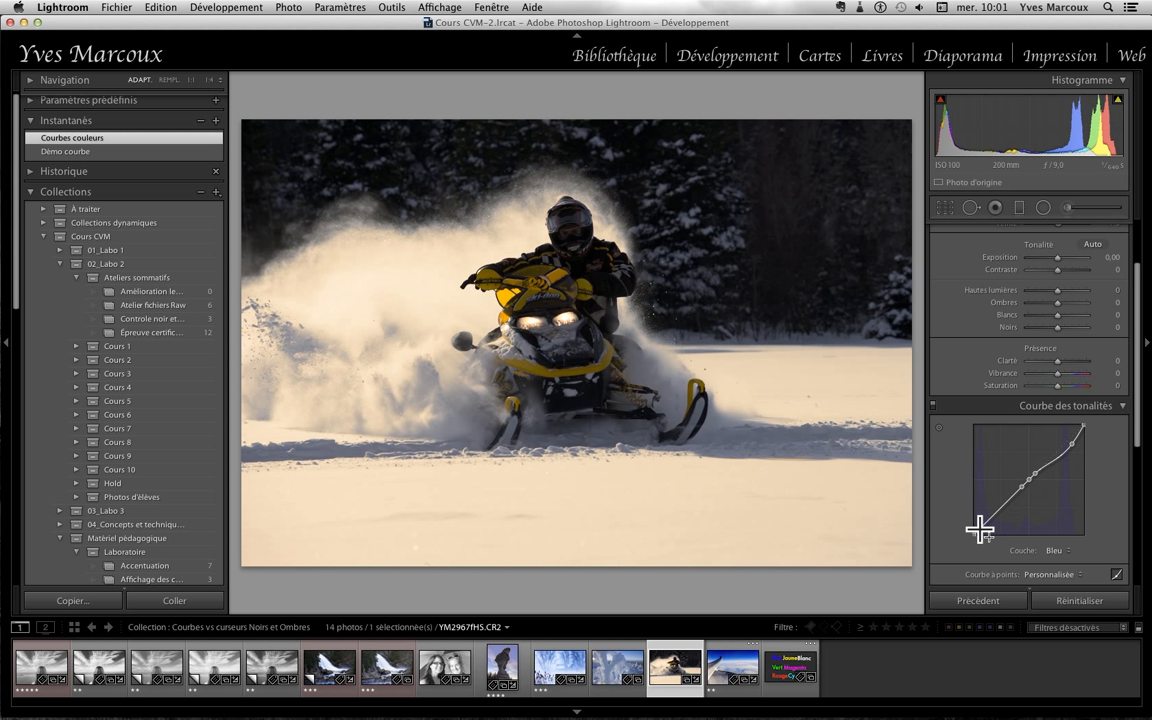
click(1036, 472)
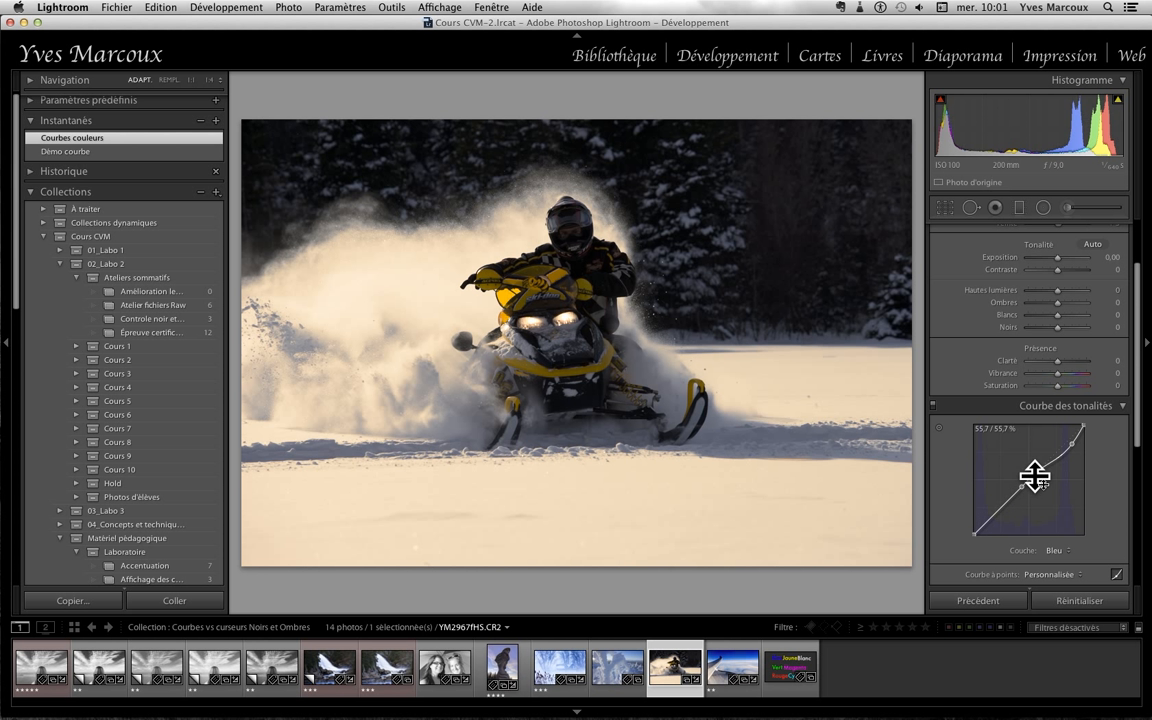
click(1070, 441)
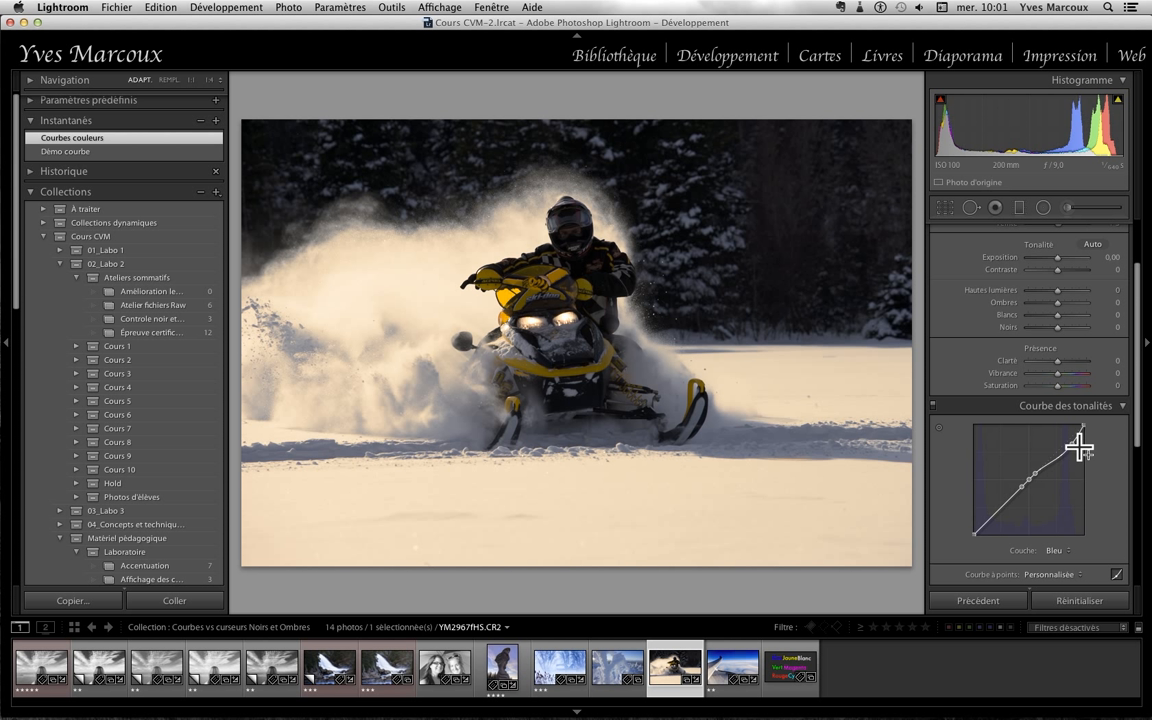
- Display the snowmobile photo's Rouge channel curve and examine its points alongside the basic tone and presence settings
click(1055, 551)
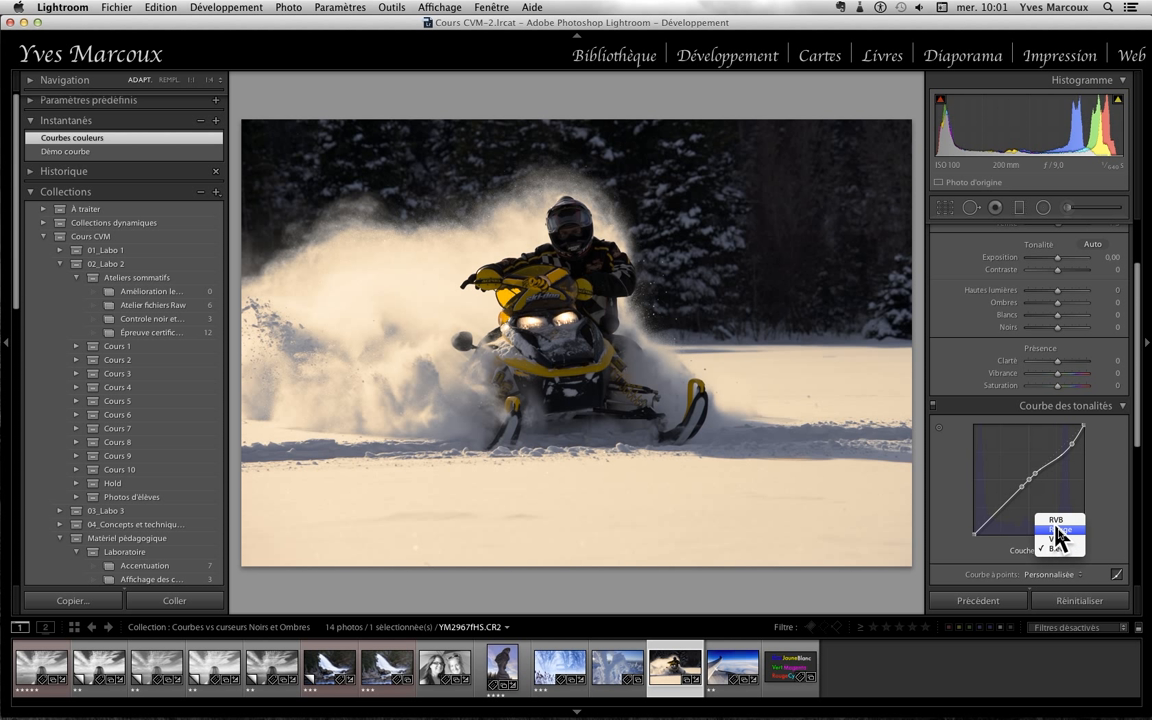
click(1057, 531)
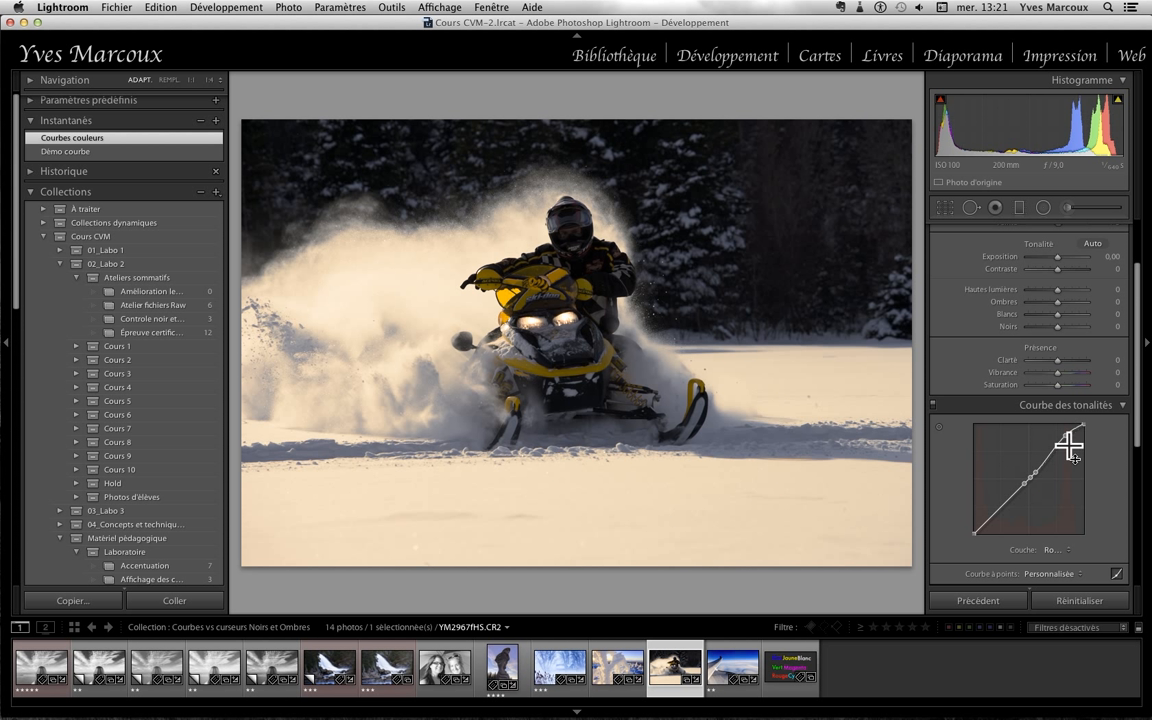
click(1038, 476)
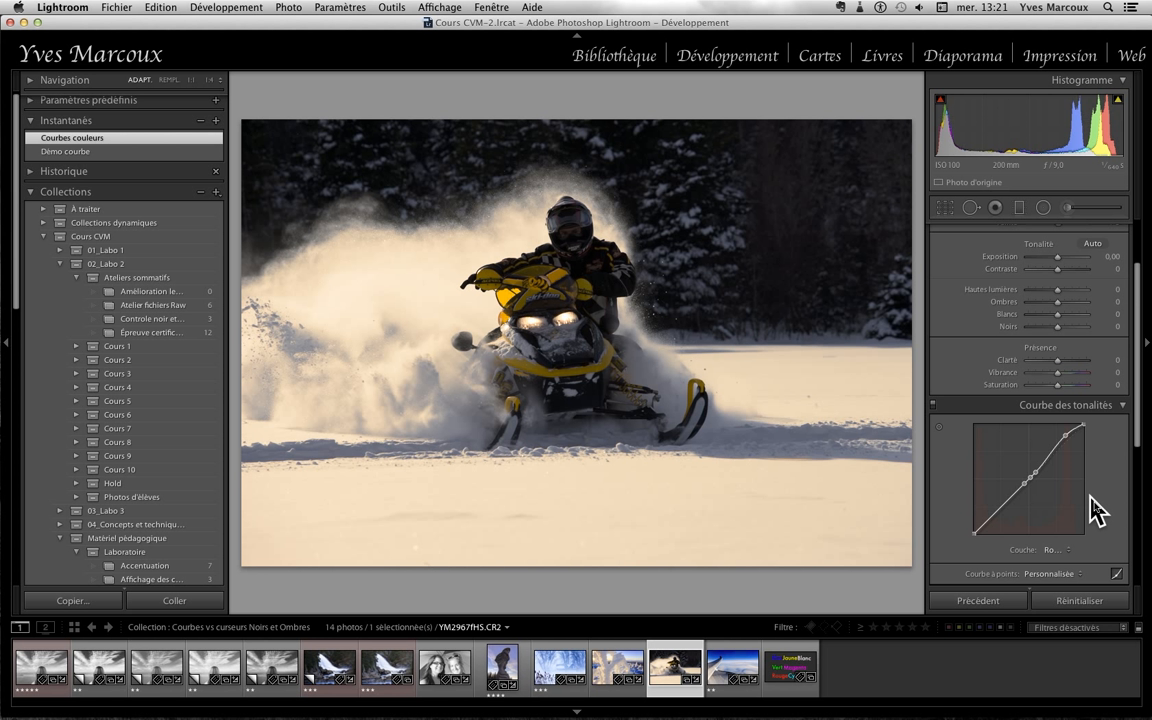
scroll(1094, 420, up, 3)
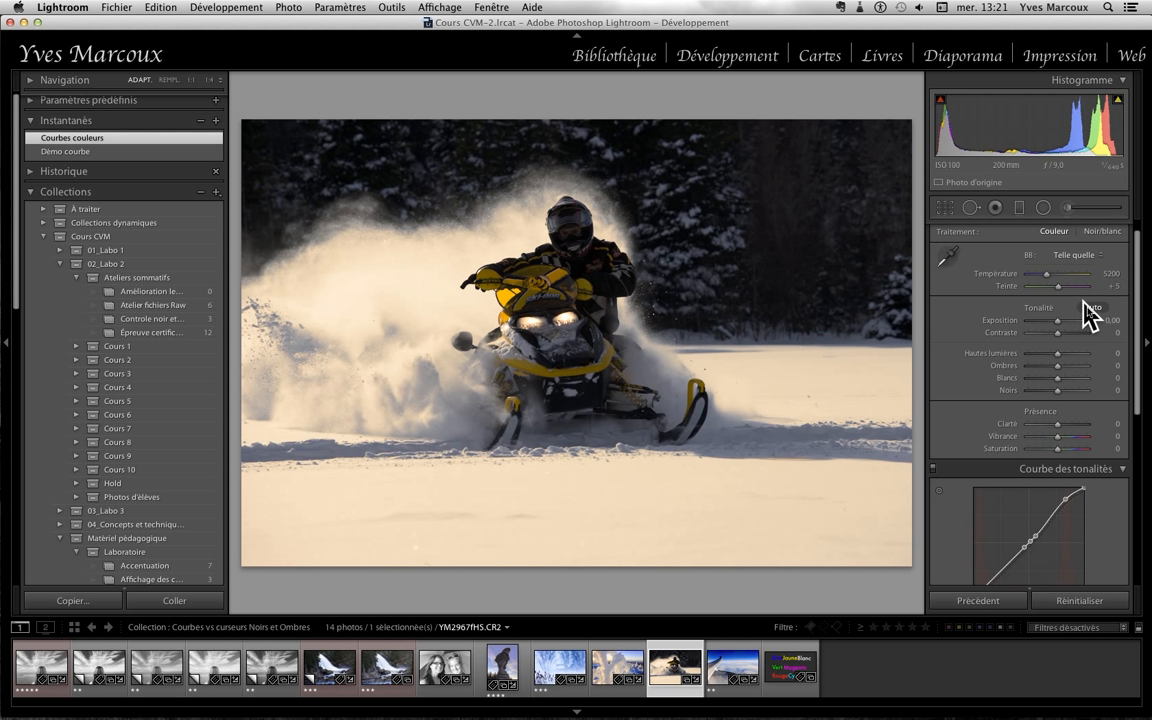
scroll(1102, 318, up, 1)
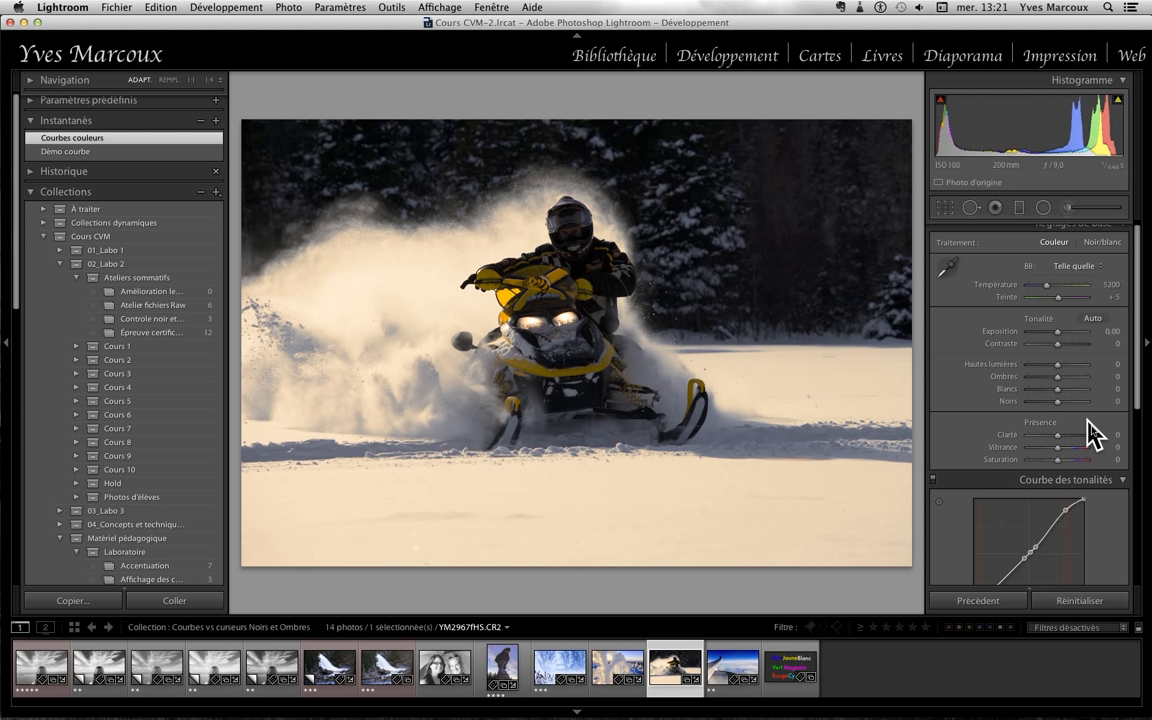
scroll(1093, 432, down, 3)
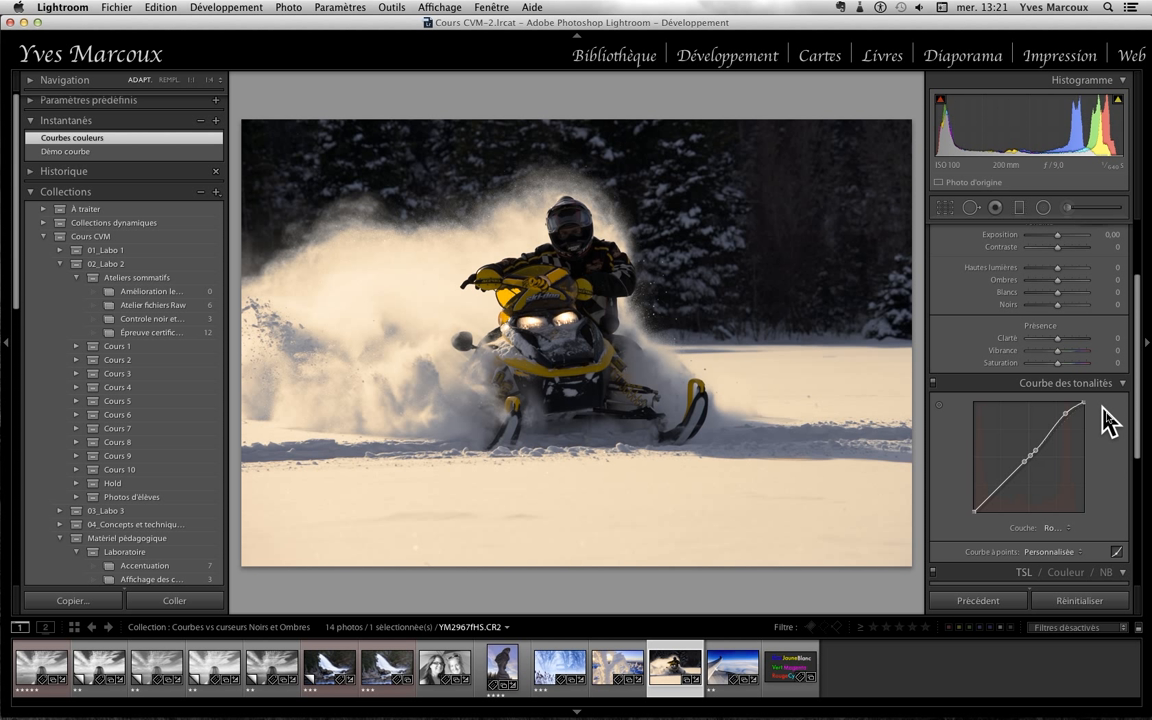
scroll(1116, 424, up, 2)
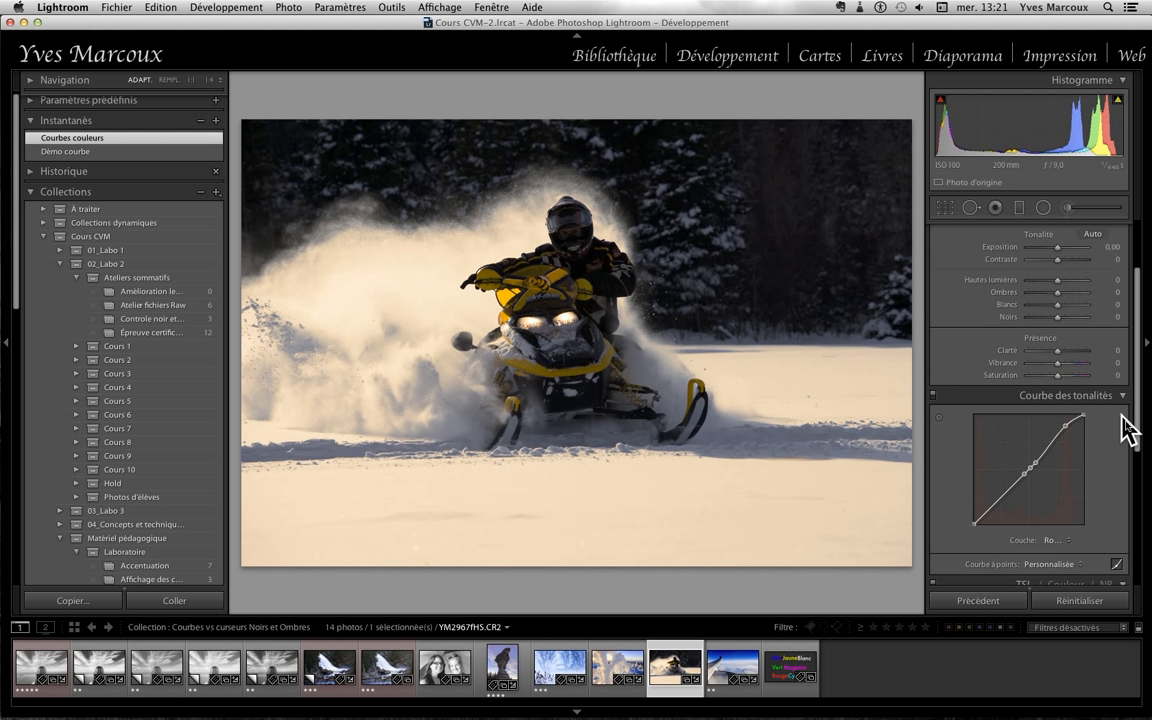